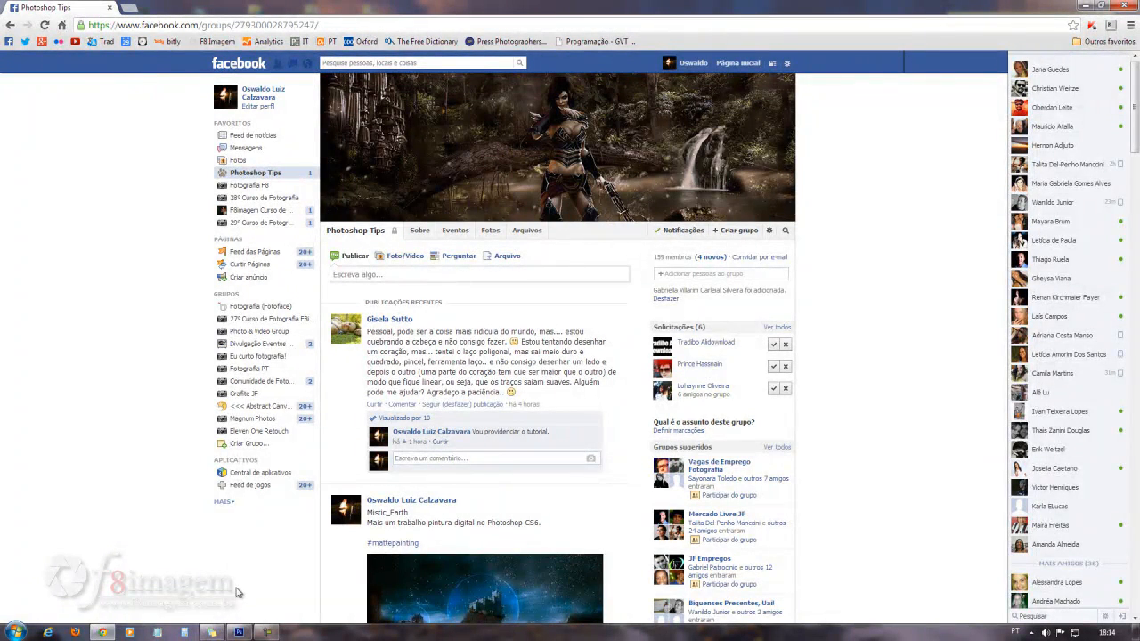
Switch to Photoshop and set up the Pen Tool in Path mode
{"action": "left_click", "coordinate": [238, 632]}
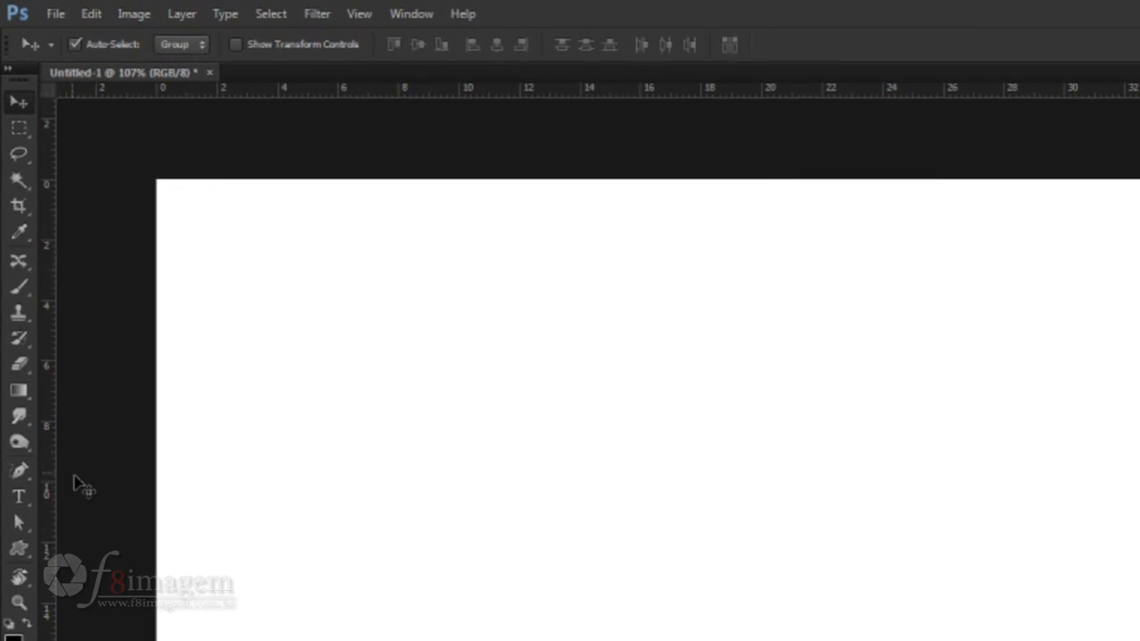
{"action": "left_click", "coordinate": [16, 481]}
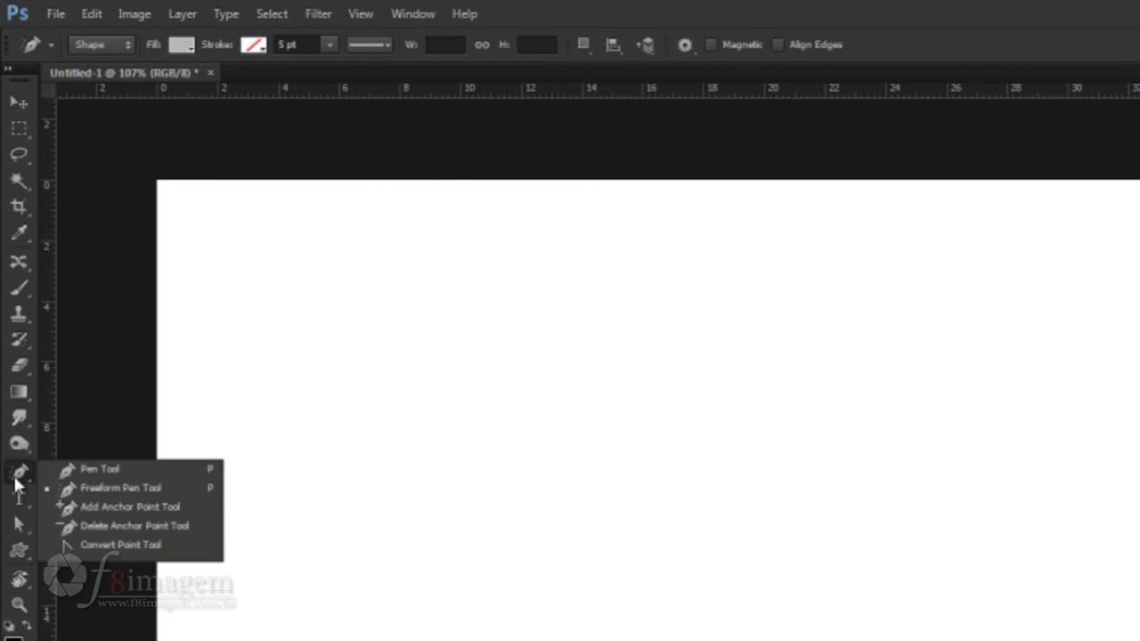
{"action": "left_click", "coordinate": [107, 468]}
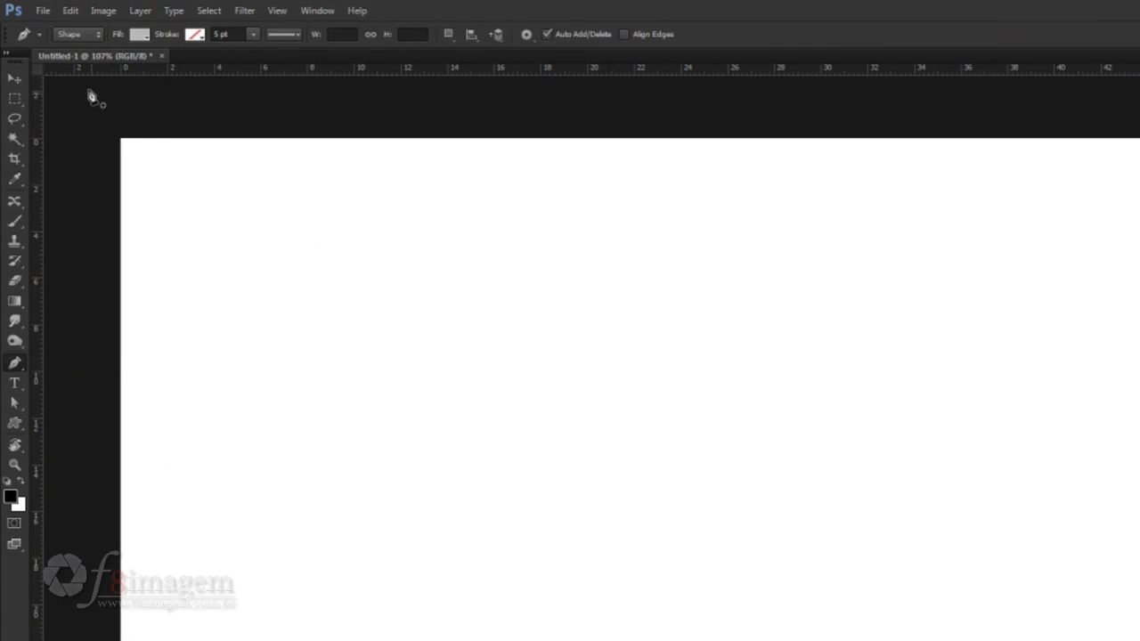
{"action": "left_click", "coordinate": [92, 38]}
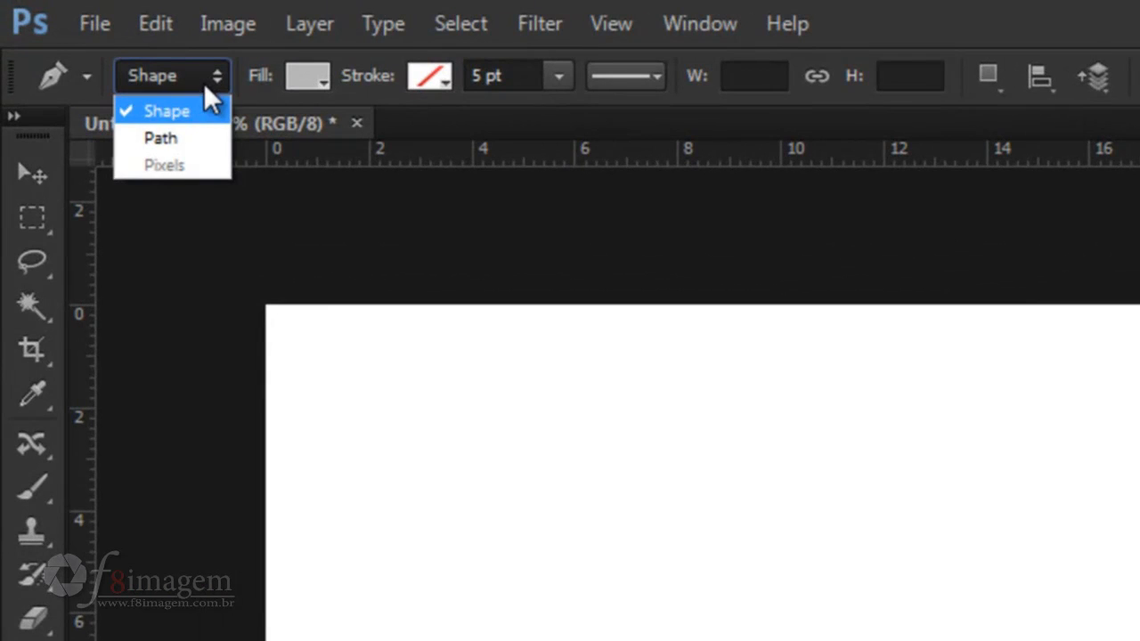
{"action": "left_click", "coordinate": [188, 136]}
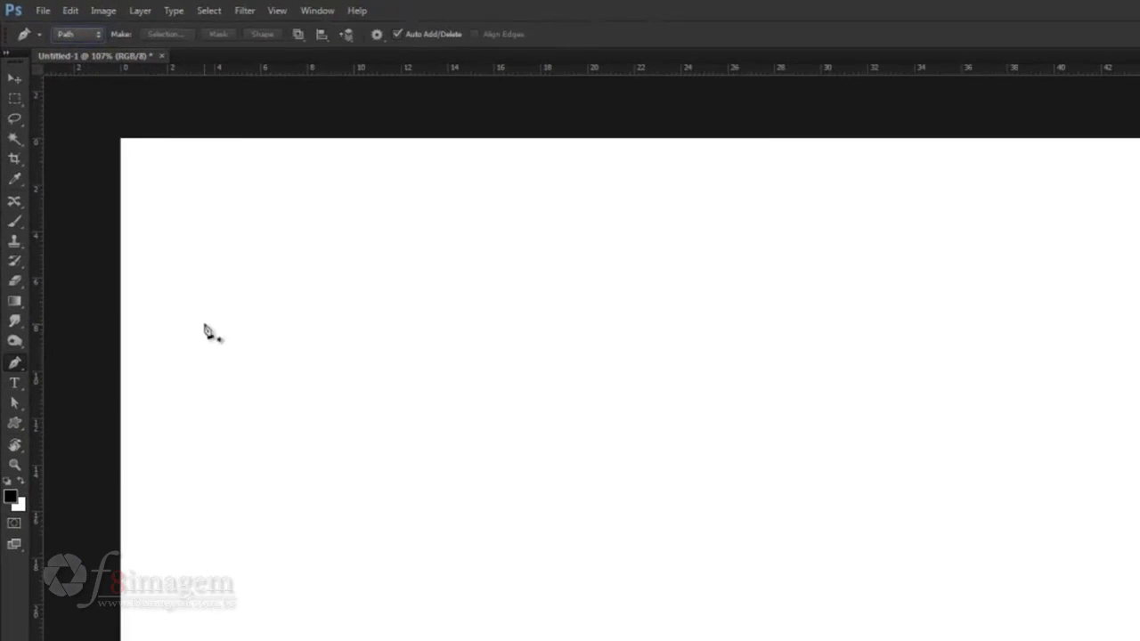
Draw an open zigzag path of three straight segments with four anchor points across the blank canvas
{"action": "left_click", "coordinate": [215, 403]}
{"action": "left_click", "coordinate": [475, 285]}
{"action": "left_click", "coordinate": [680, 425]}
{"action": "left_click", "coordinate": [958, 261]}
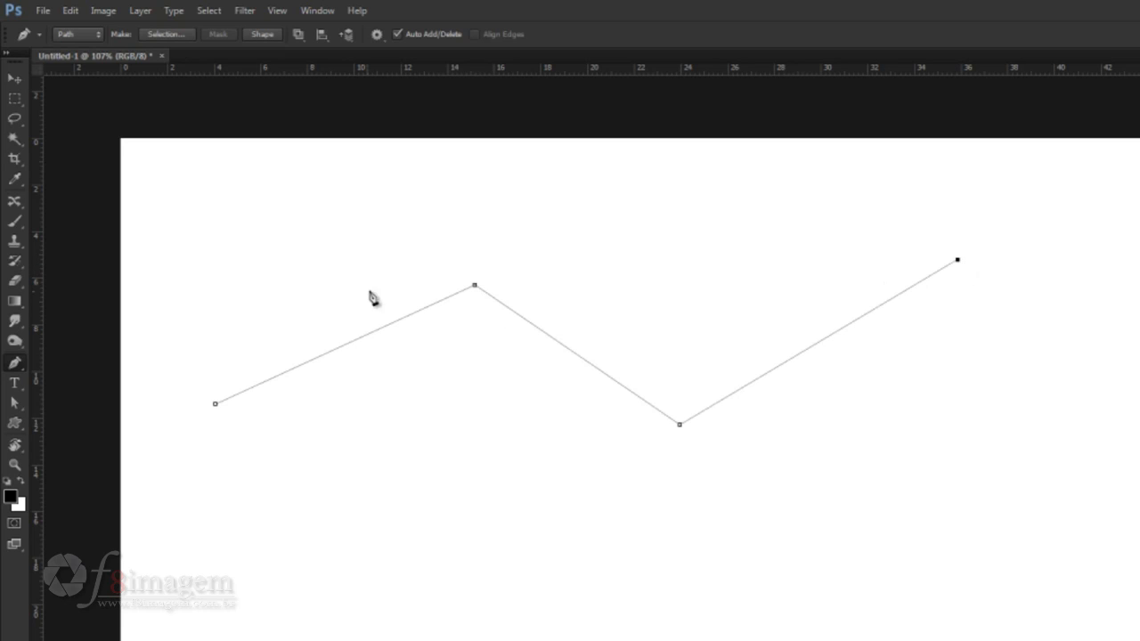
Add an anchor point at the middle of the zigzag path's first segment with the Add Anchor Point Tool
{"action": "right_click", "coordinate": [14, 366]}
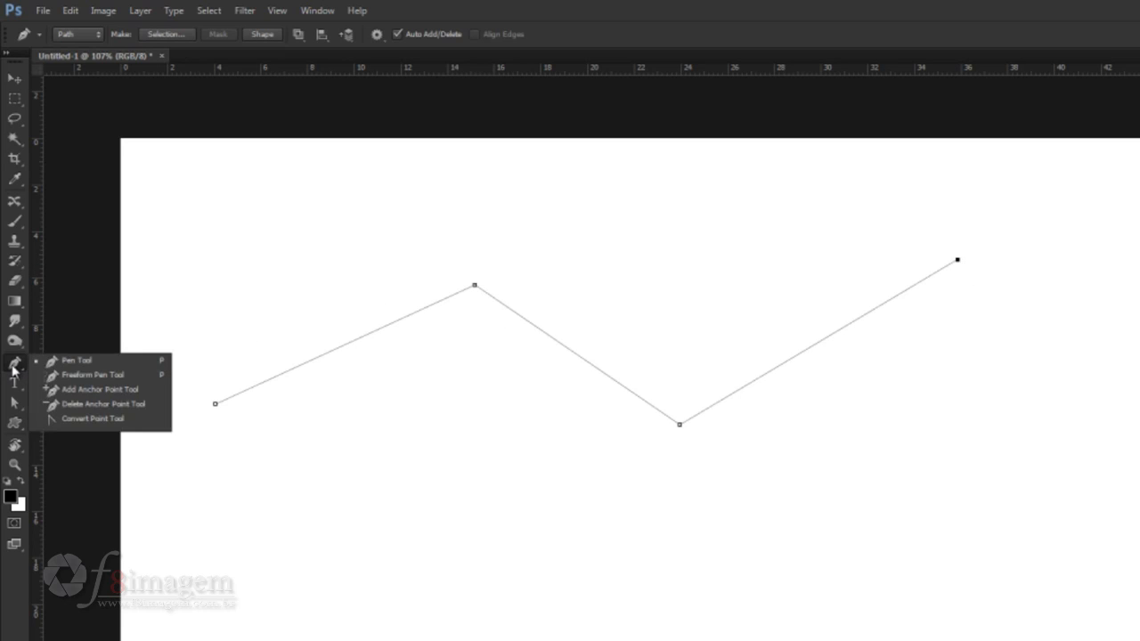
{"action": "left_click", "coordinate": [71, 393]}
{"action": "left_click", "coordinate": [71, 394]}
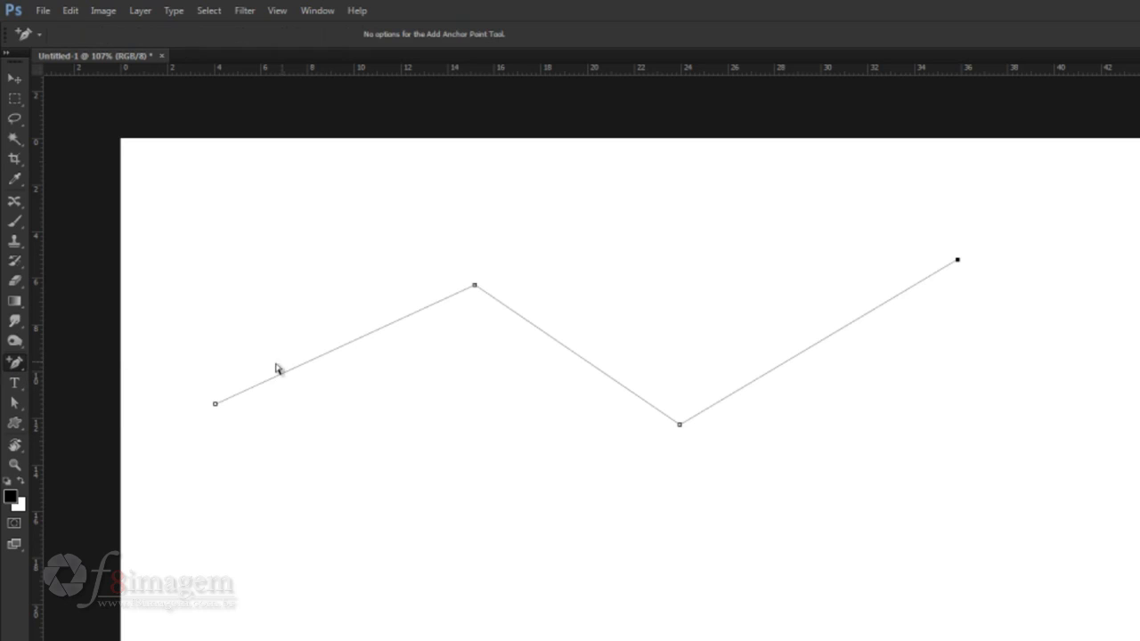
{"action": "left_click", "coordinate": [345, 346]}
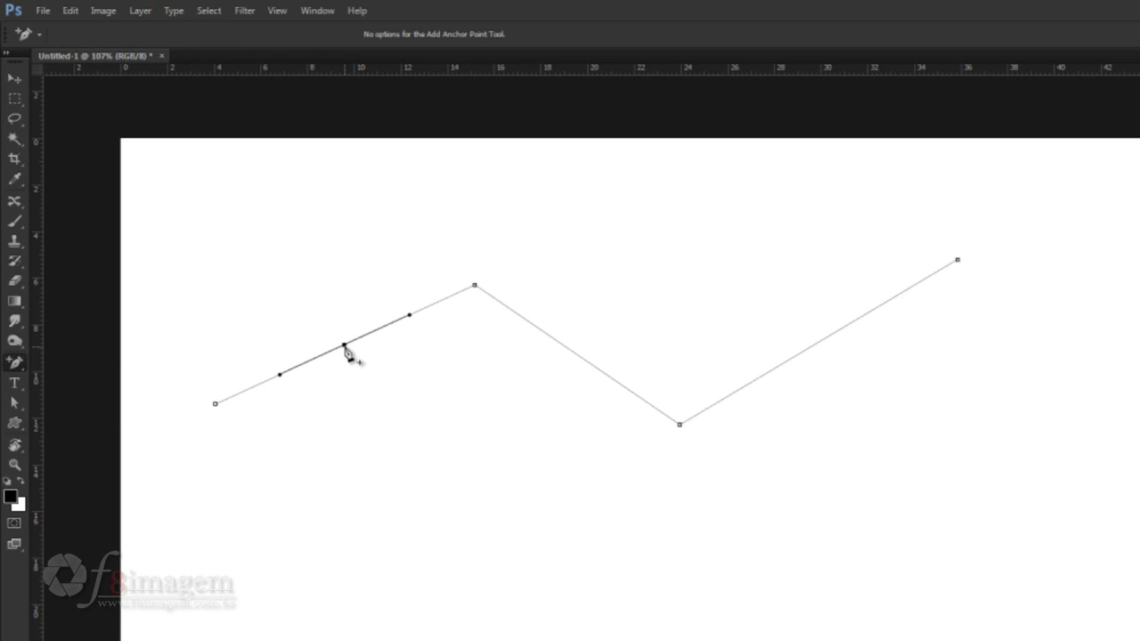
Remove the added middle anchor point from the first segment with the Delete Anchor Point Tool
{"action": "left_click", "coordinate": [14, 363]}
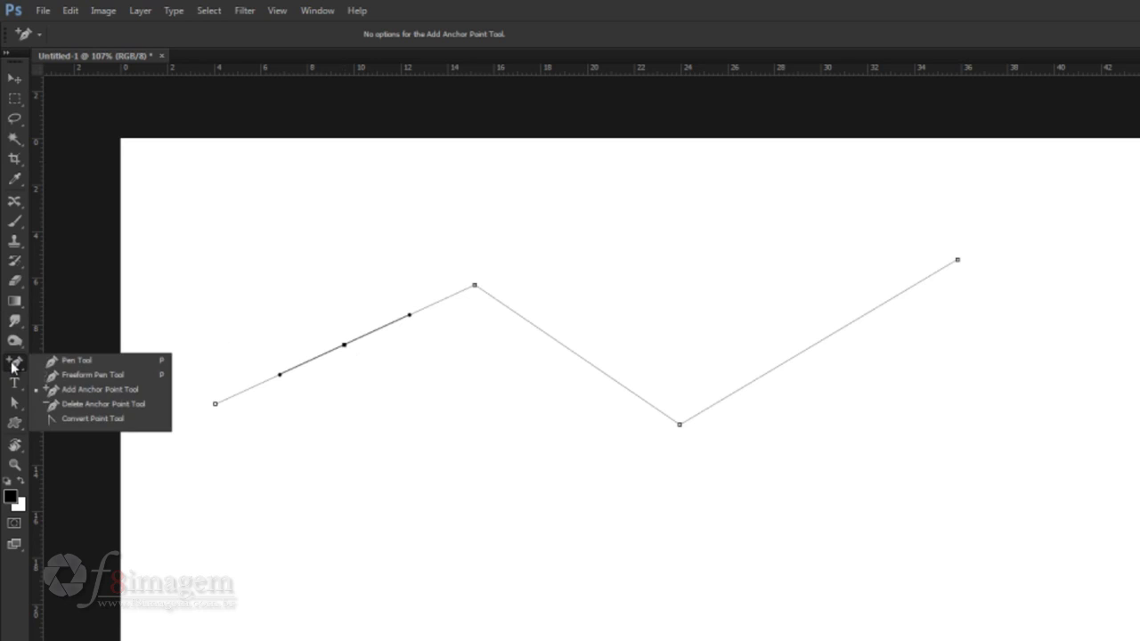
{"action": "left_click", "coordinate": [74, 405]}
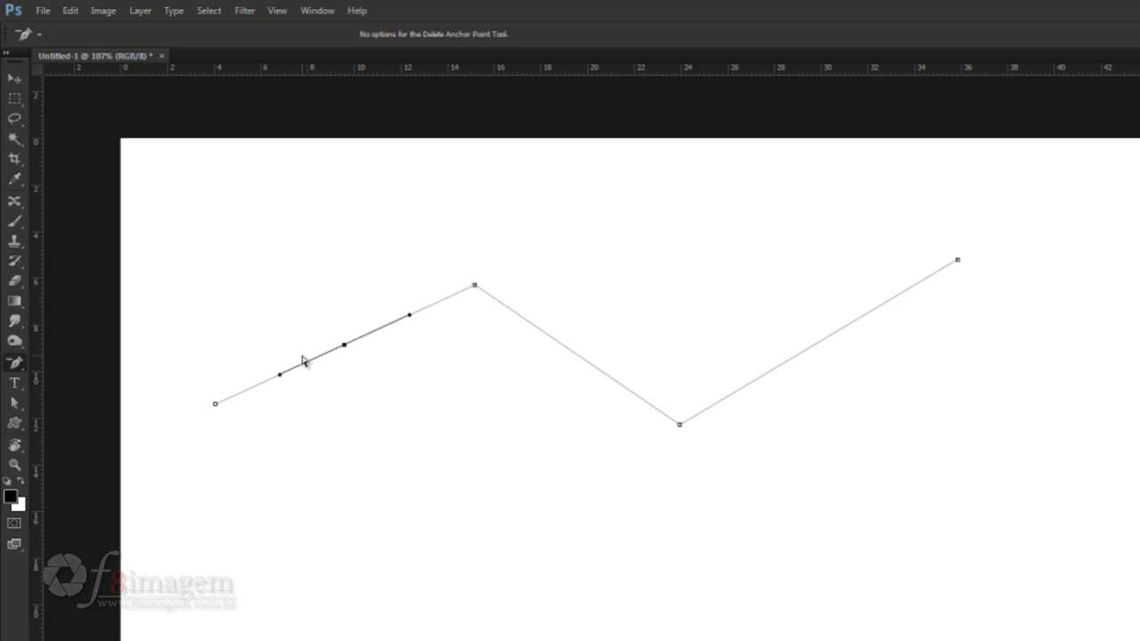
{"action": "left_click", "coordinate": [345, 345]}
Add a new anchor point midway on the first segment and pull its upper handle to bend the segment into an S-curve
{"action": "right_click", "coordinate": [17, 371]}
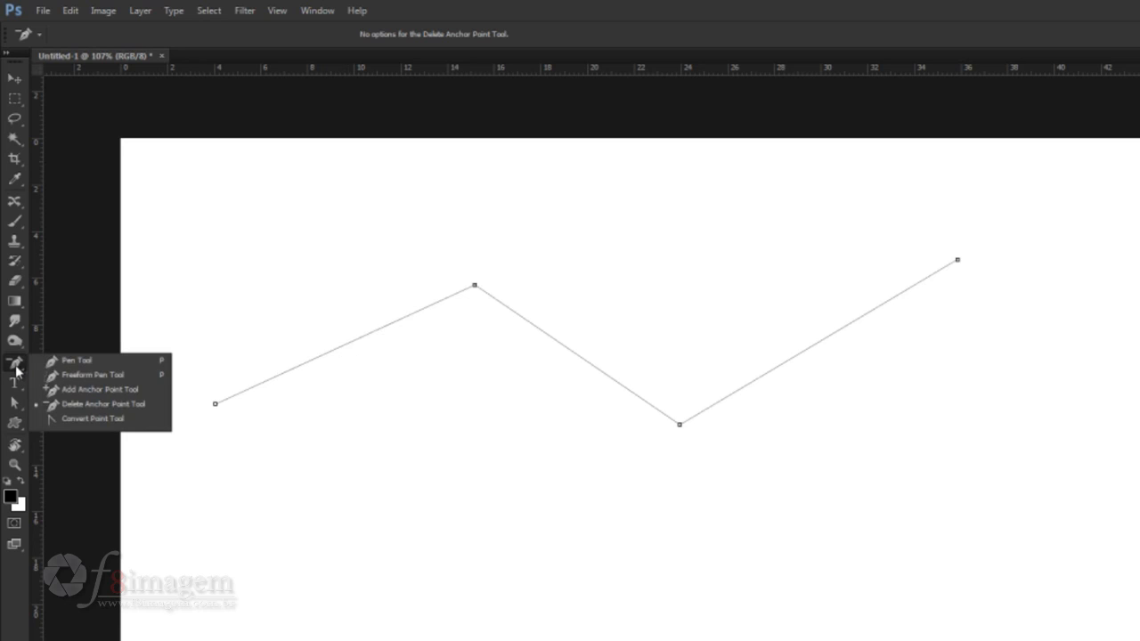
{"action": "left_click", "coordinate": [74, 394]}
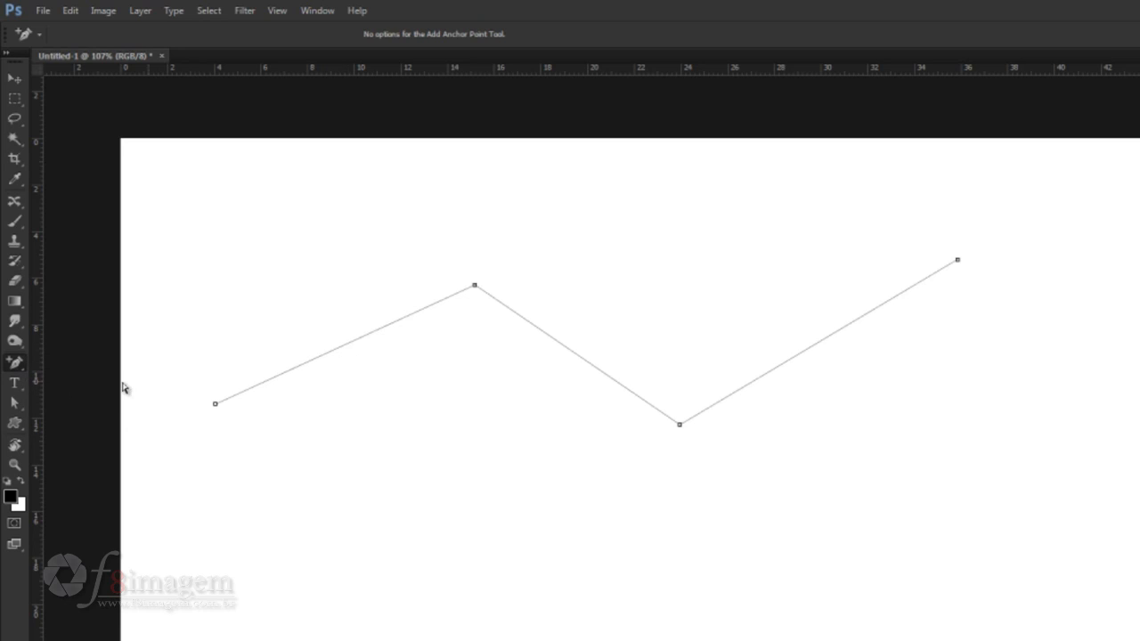
{"action": "left_click", "coordinate": [351, 343]}
{"action": "left_click_drag", "start_coordinate": [412, 314], "coordinate": [378, 271]}
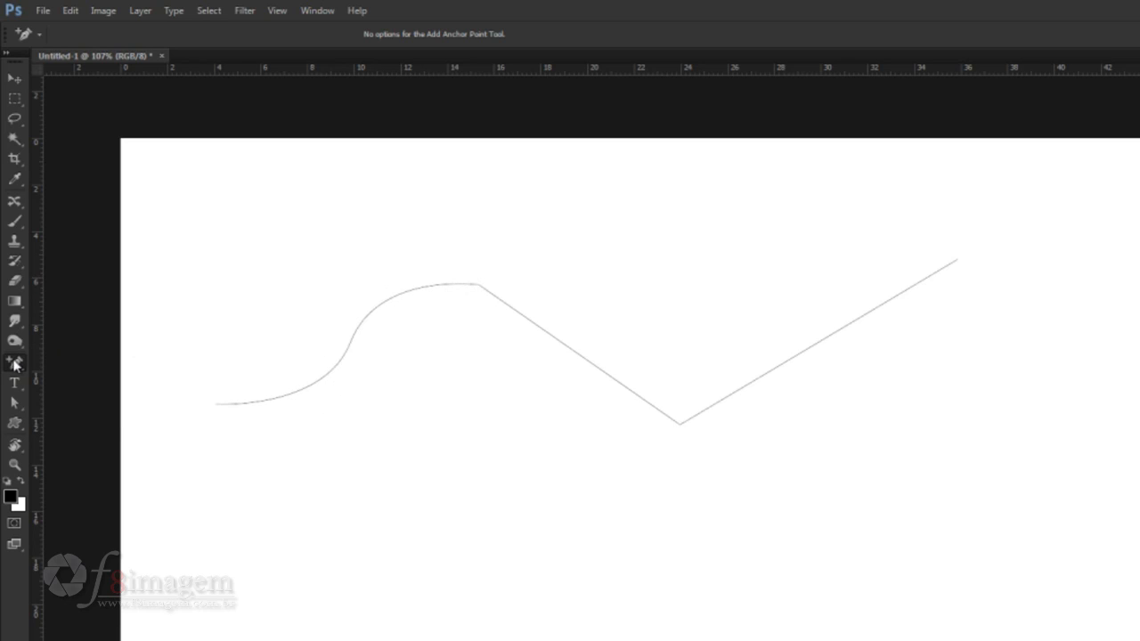
Curve the path at its upper and lower corner points with the Convert Point Tool, and swing the lower point's outgoing handle upward independently
{"action": "left_click", "coordinate": [15, 364]}
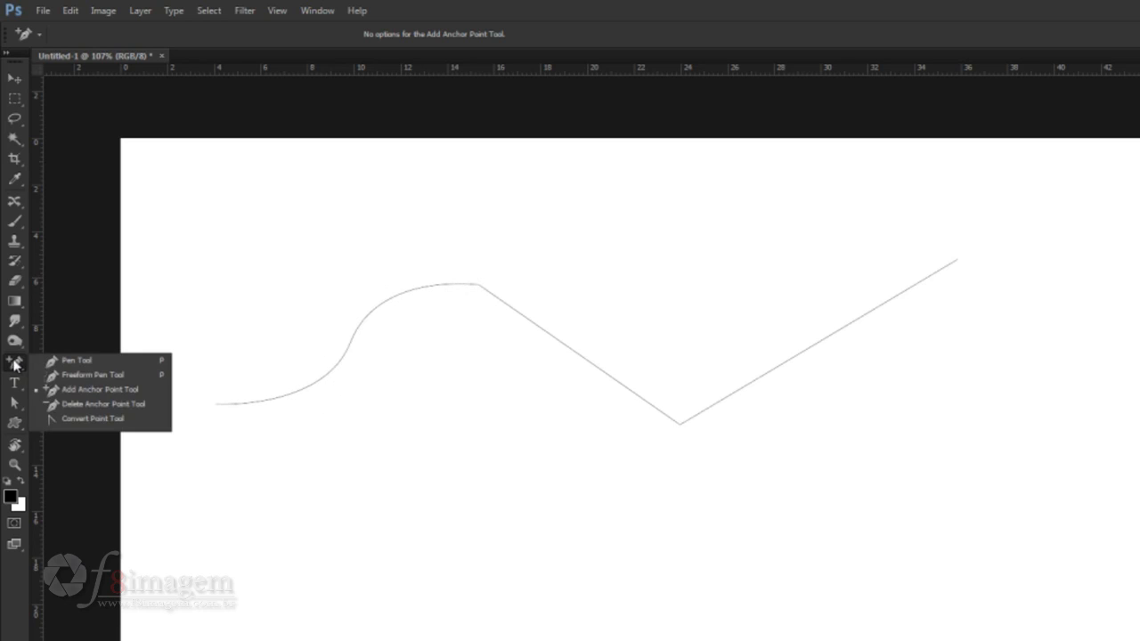
{"action": "left_click", "coordinate": [75, 421]}
{"action": "left_click", "coordinate": [480, 287]}
{"action": "left_click_drag", "start_coordinate": [480, 286], "coordinate": [537, 291]}
{"action": "left_click", "coordinate": [680, 425]}
{"action": "left_click_drag", "start_coordinate": [680, 426], "coordinate": [842, 435]}
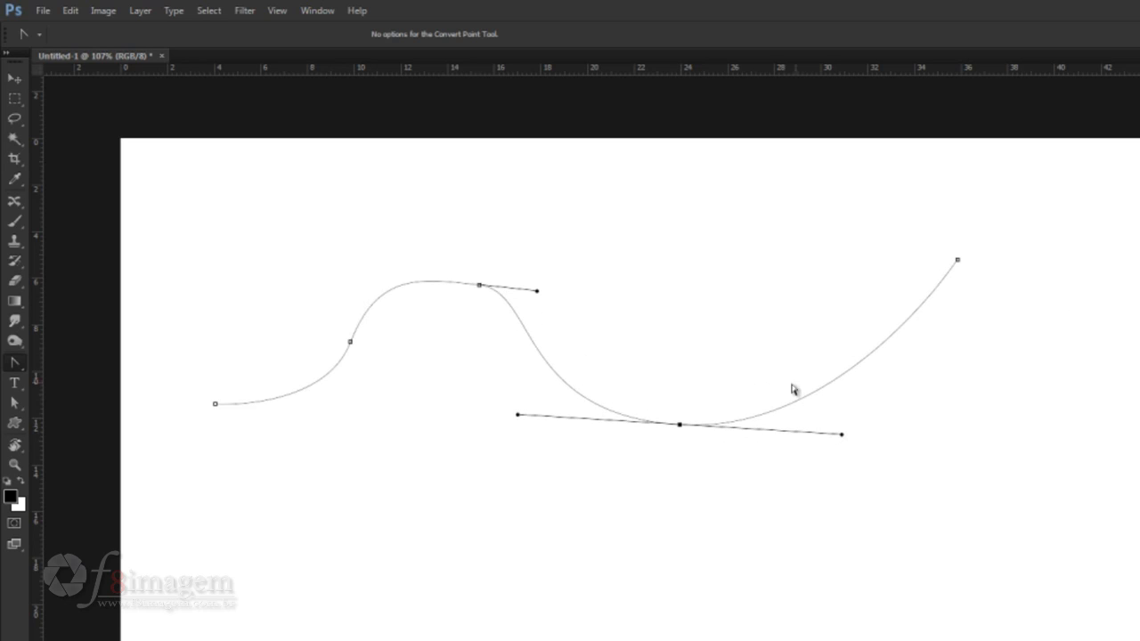
{"action": "left_click_drag", "start_coordinate": [843, 437], "coordinate": [686, 264]}
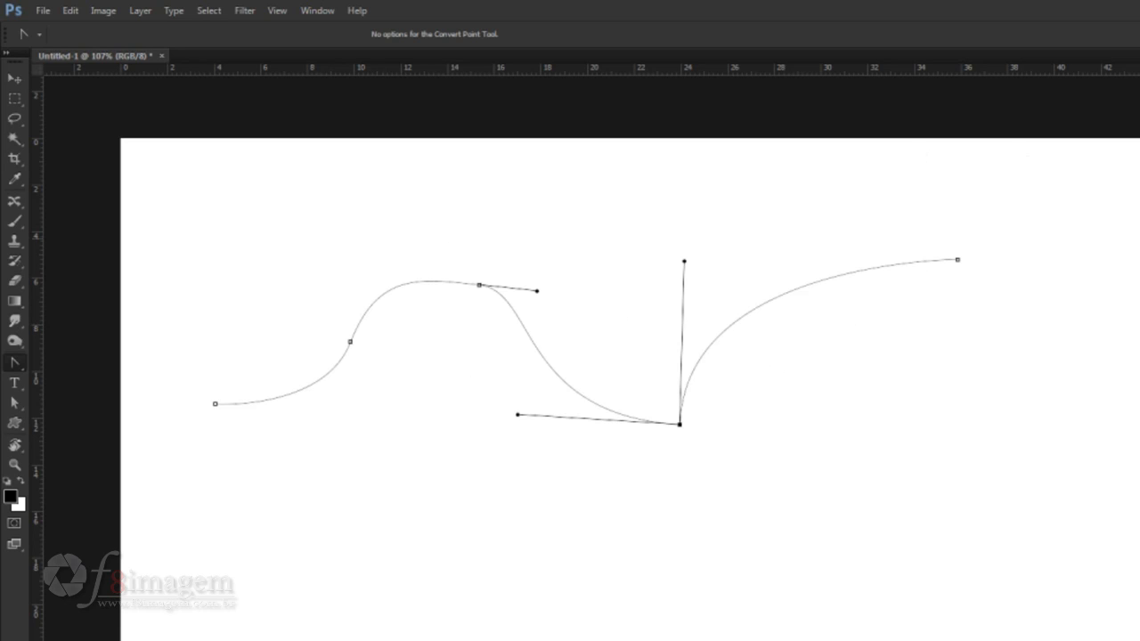
Revert the document to the Fill Layer history state, discarding the work path
{"action": "left_click", "coordinate": [990, 82]}
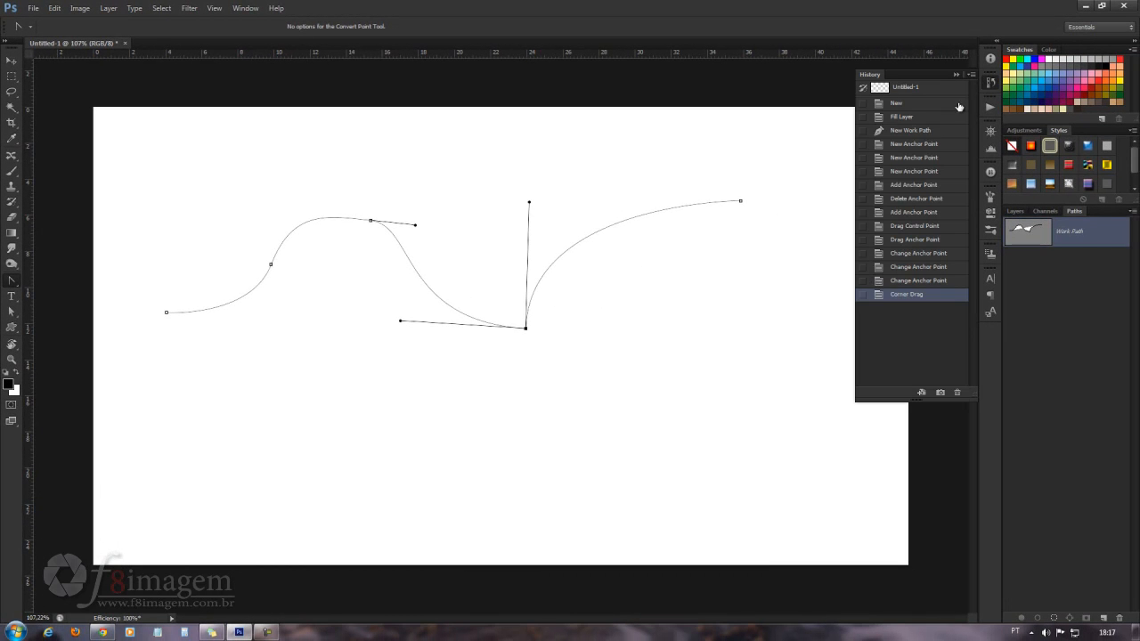
{"action": "left_click", "coordinate": [904, 117]}
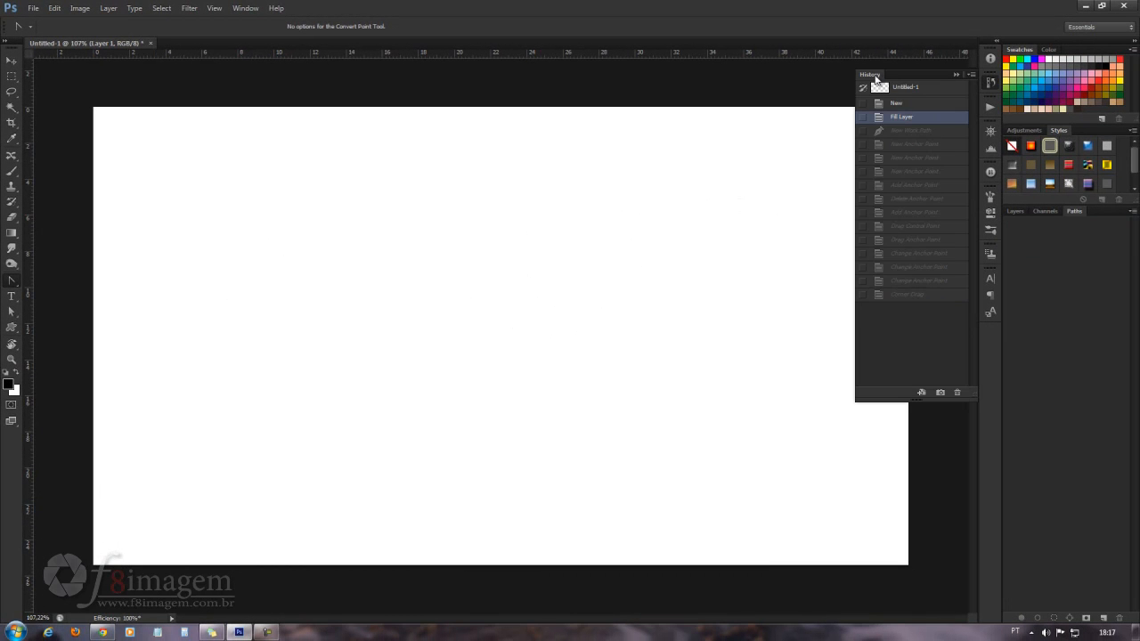
{"action": "left_click", "coordinate": [866, 76]}
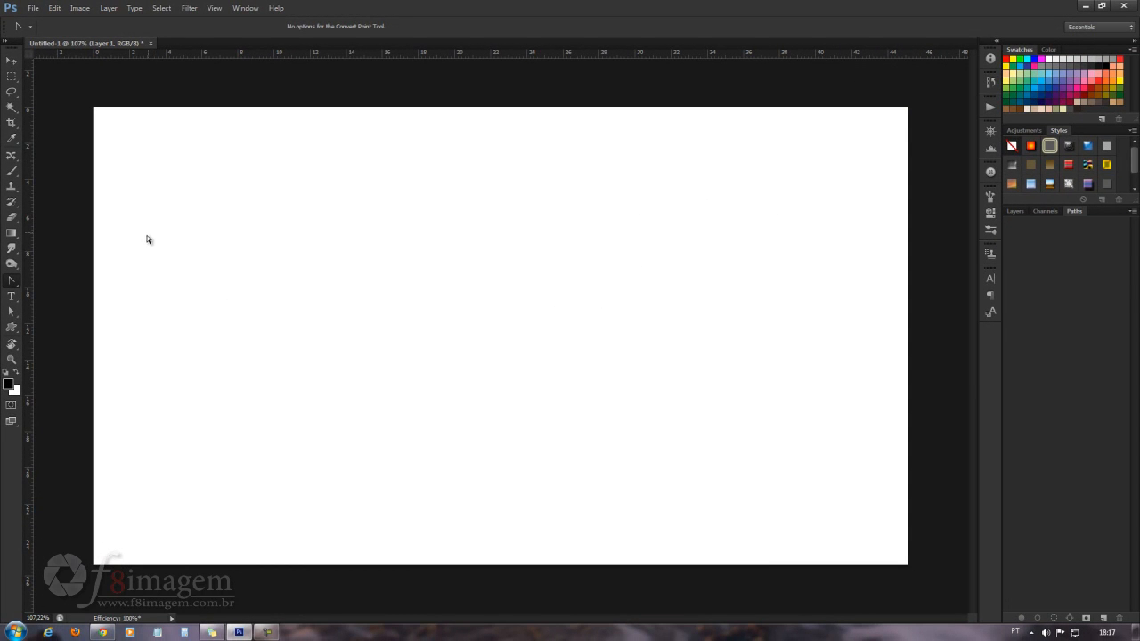
Draw a closed freehand blob about 295 by 267 px with the Freeform Pen Tool in Shape mode, red fill and black 5 pt stroke
{"action": "right_click", "coordinate": [13, 285]}
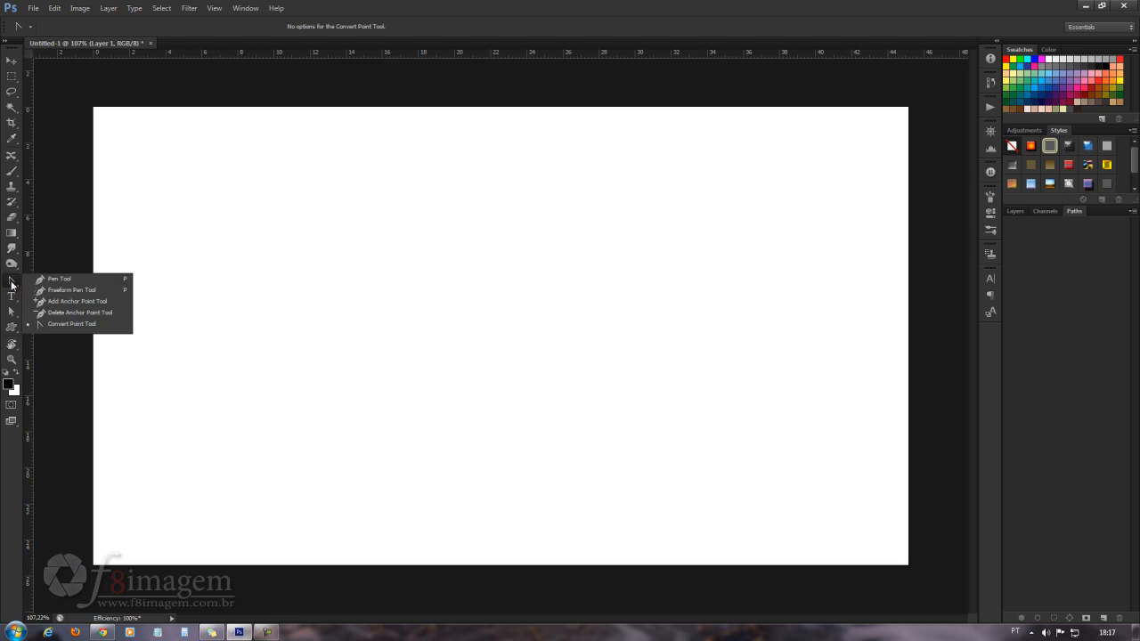
{"action": "left_click", "coordinate": [59, 290]}
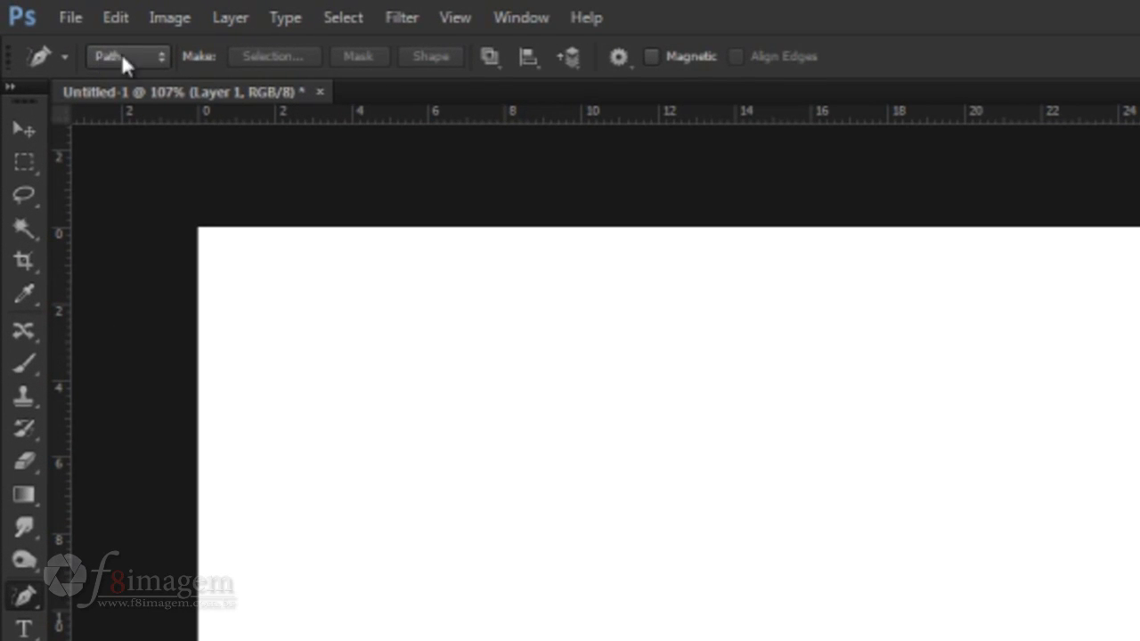
{"action": "left_click", "coordinate": [158, 55]}
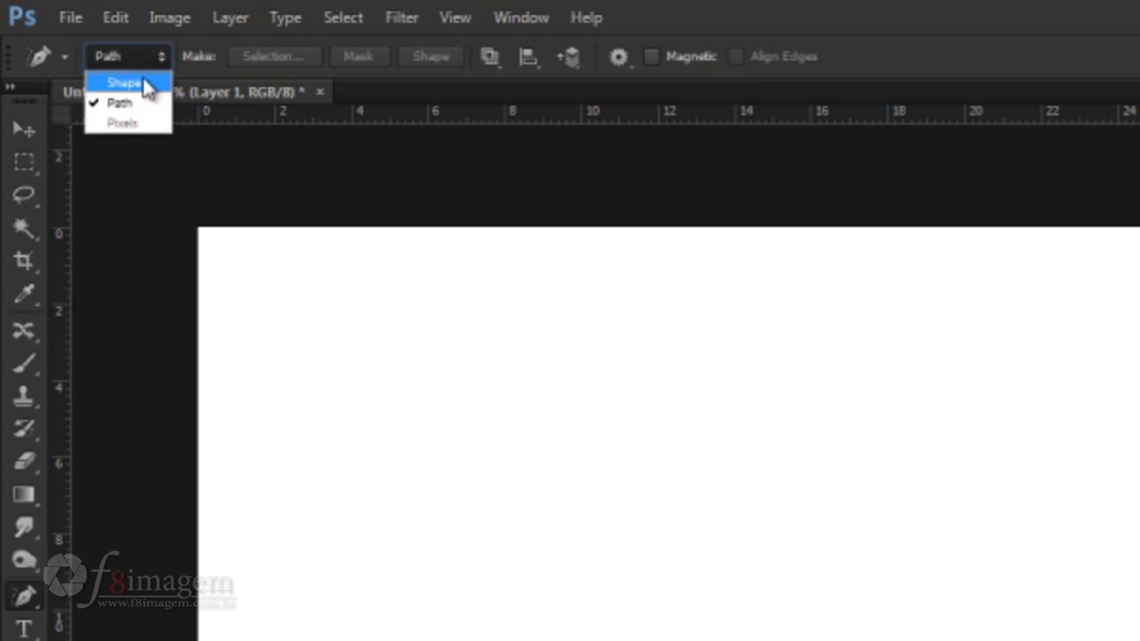
{"action": "left_click", "coordinate": [142, 85]}
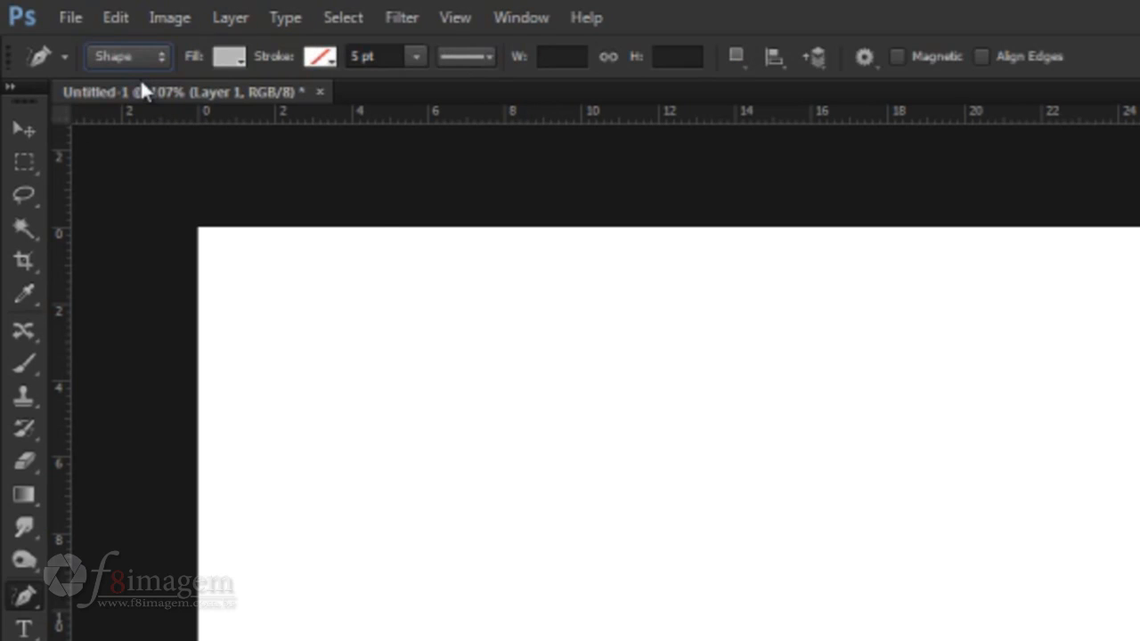
{"action": "left_click", "coordinate": [233, 57]}
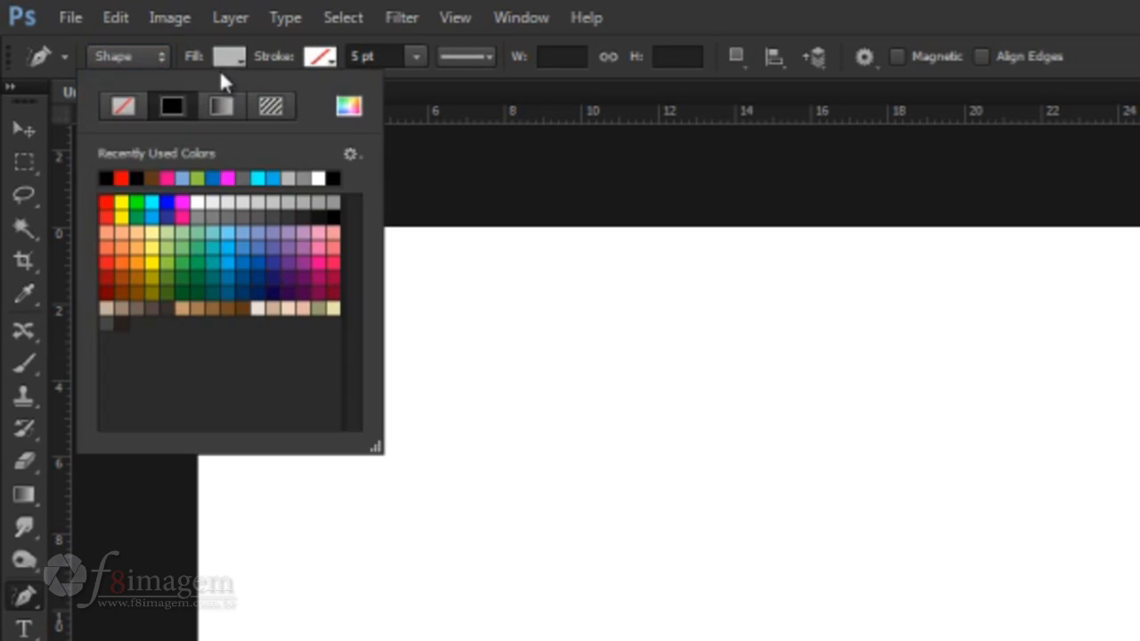
{"action": "left_click", "coordinate": [122, 177]}
{"action": "left_click", "coordinate": [326, 59]}
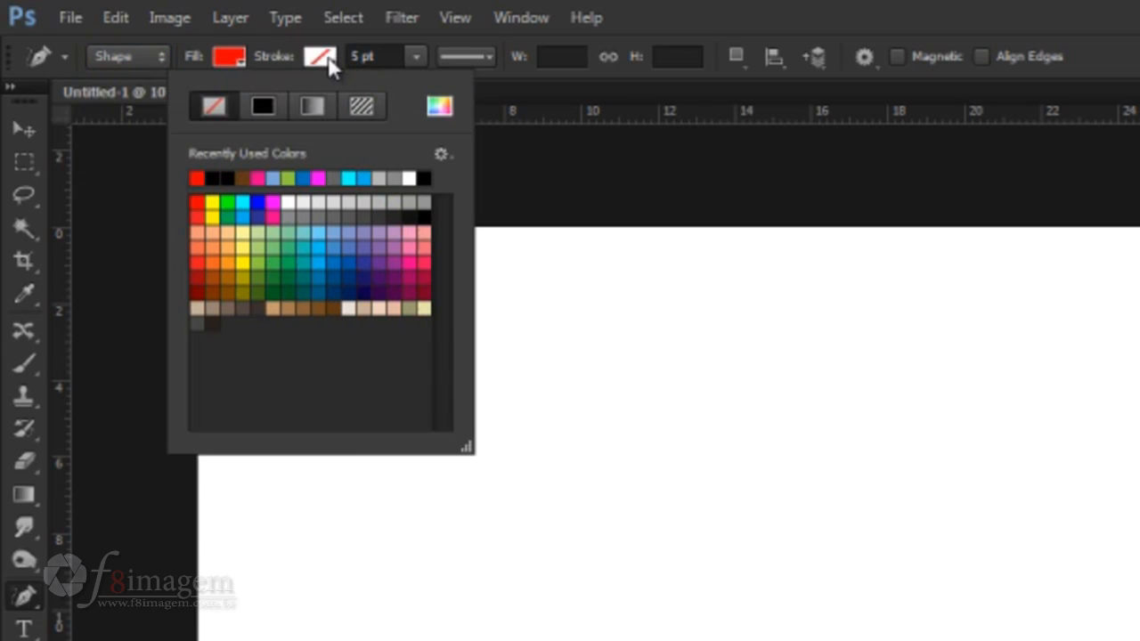
{"action": "left_click", "coordinate": [223, 177]}
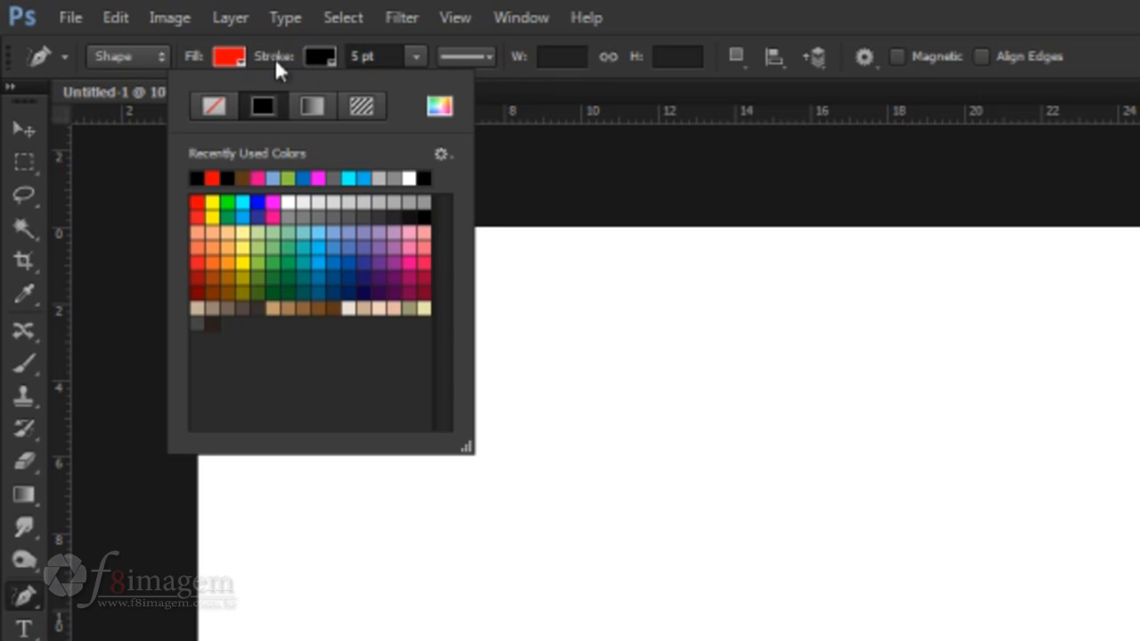
{"action": "left_click", "coordinate": [669, 24]}
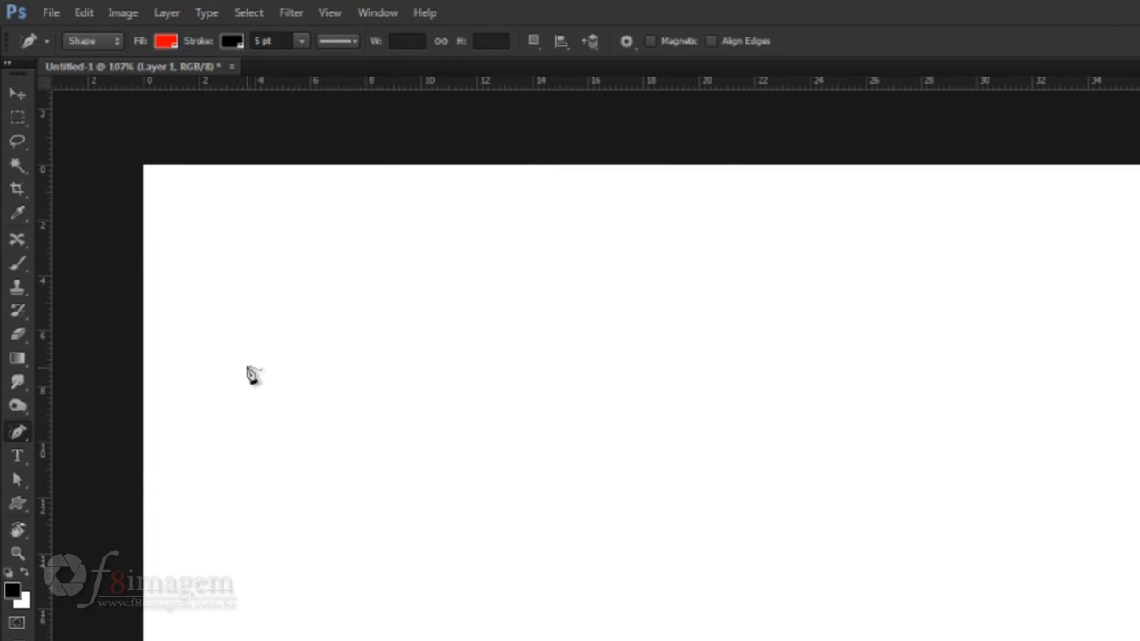
{"action": "mouse_move", "coordinate": [249, 372]}
{"action": "left_mouse_down"}
{"action": "mouse_move", "coordinate": [325, 293]}
{"action": "mouse_move", "coordinate": [396, 278]}
{"action": "mouse_move", "coordinate": [439, 324]}
{"action": "mouse_move", "coordinate": [443, 388]}
{"action": "mouse_move", "coordinate": [496, 447]}
{"action": "mouse_move", "coordinate": [488, 495]}
{"action": "mouse_move", "coordinate": [430, 530]}
{"action": "mouse_move", "coordinate": [321, 540]}
{"action": "mouse_move", "coordinate": [249, 508]}
{"action": "mouse_move", "coordinate": [210, 453]}
{"action": "mouse_move", "coordinate": [211, 411]}
{"action": "mouse_move", "coordinate": [253, 380]}
{"action": "left_mouse_up"}
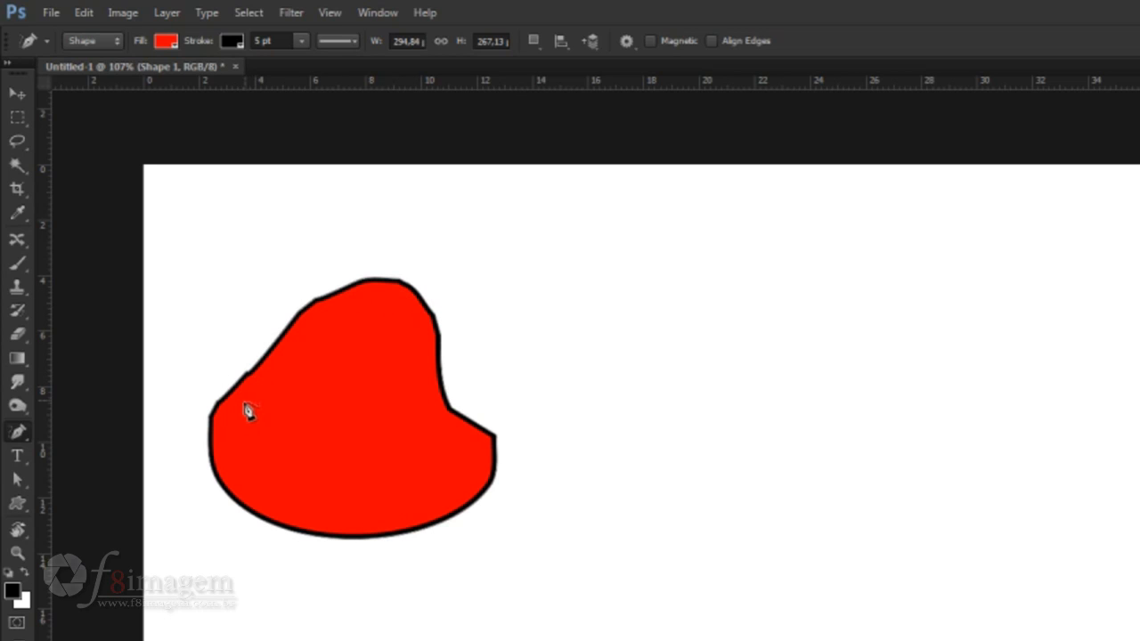
Adjust the handles at the small kink on the blob's upper-left edge with the Convert Point Tool, and move its anchor up and outward
{"action": "scroll", "coordinate": [255, 387], "scroll_direction": "up", "scroll_amount": 2}
{"action": "scroll", "coordinate": [127, 360], "scroll_direction": "up", "scroll_amount": 6}
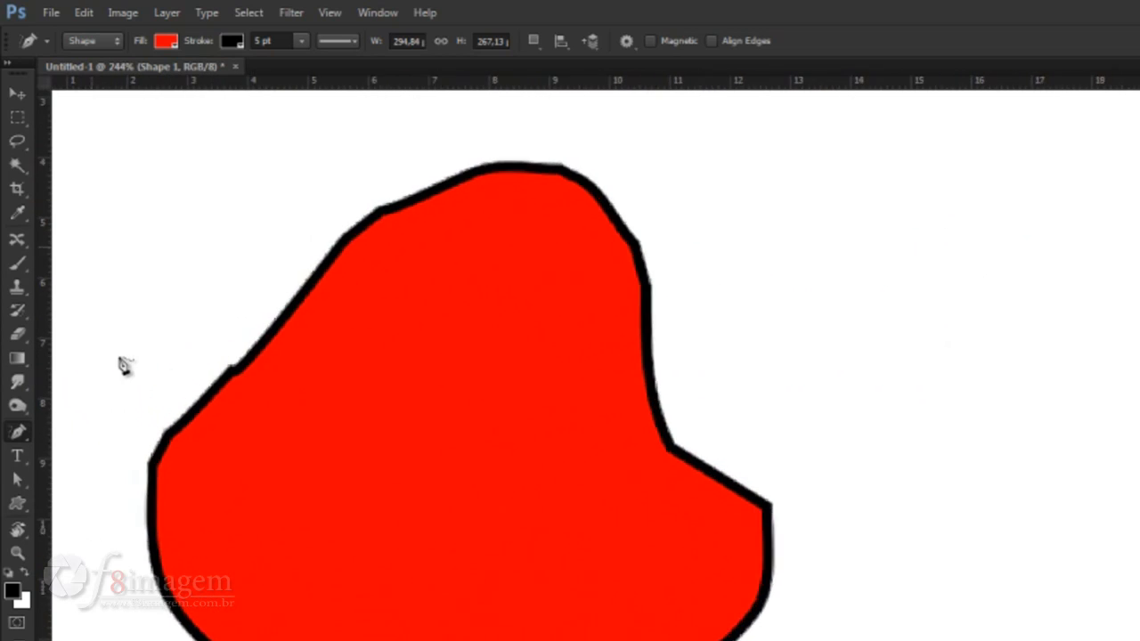
{"action": "left_click", "coordinate": [10, 435]}
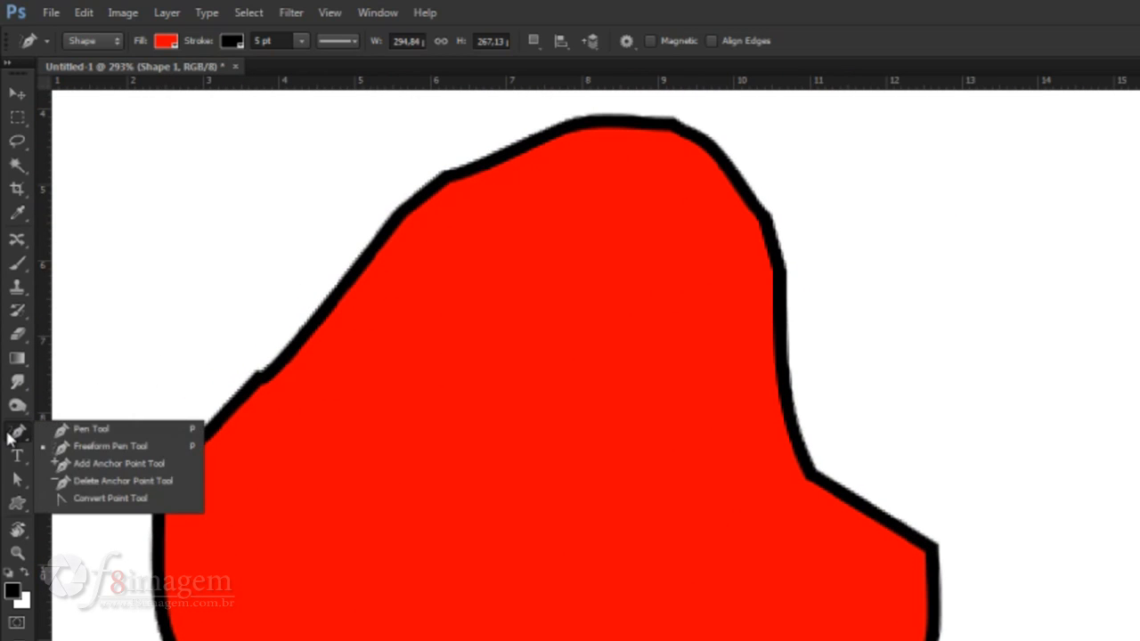
{"action": "left_click", "coordinate": [95, 505]}
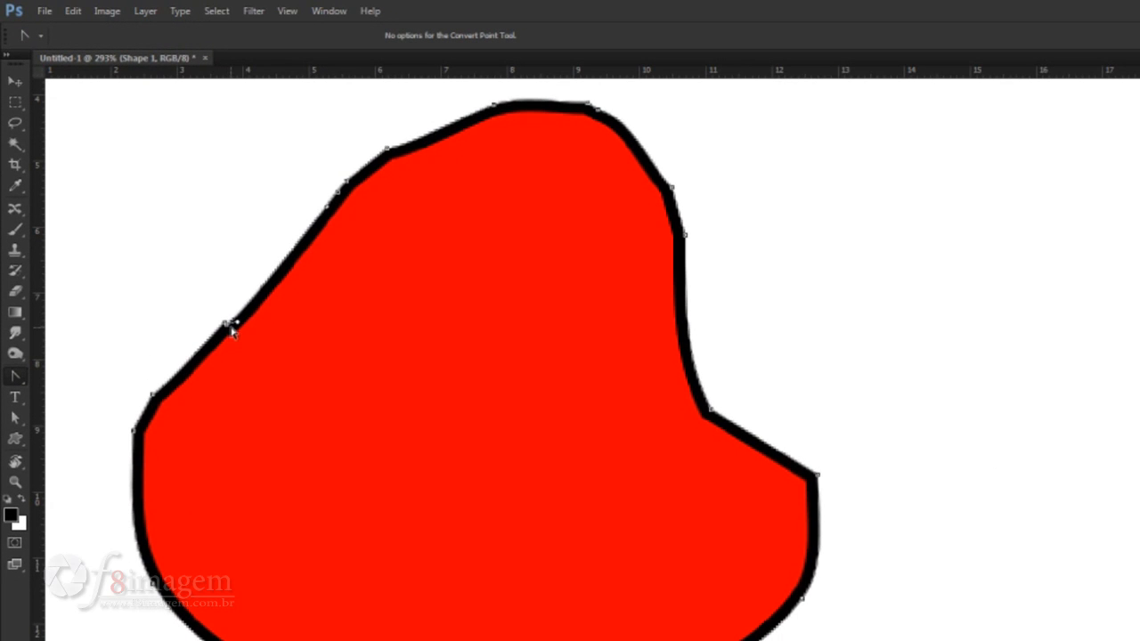
{"action": "mouse_move", "coordinate": [237, 326]}
{"action": "left_mouse_down"}
{"action": "mouse_move", "coordinate": [239, 289]}
{"action": "mouse_move", "coordinate": [272, 311]}
{"action": "mouse_move", "coordinate": [243, 313]}
{"action": "mouse_move", "coordinate": [268, 279]}
{"action": "mouse_move", "coordinate": [229, 325]}
{"action": "mouse_move", "coordinate": [232, 315]}
{"action": "mouse_move", "coordinate": [256, 297]}
{"action": "mouse_move", "coordinate": [239, 326]}
{"action": "mouse_move", "coordinate": [213, 306]}
{"action": "mouse_move", "coordinate": [253, 294]}
{"action": "mouse_move", "coordinate": [233, 326]}
{"action": "left_mouse_up"}
{"action": "left_click", "coordinate": [226, 325]}
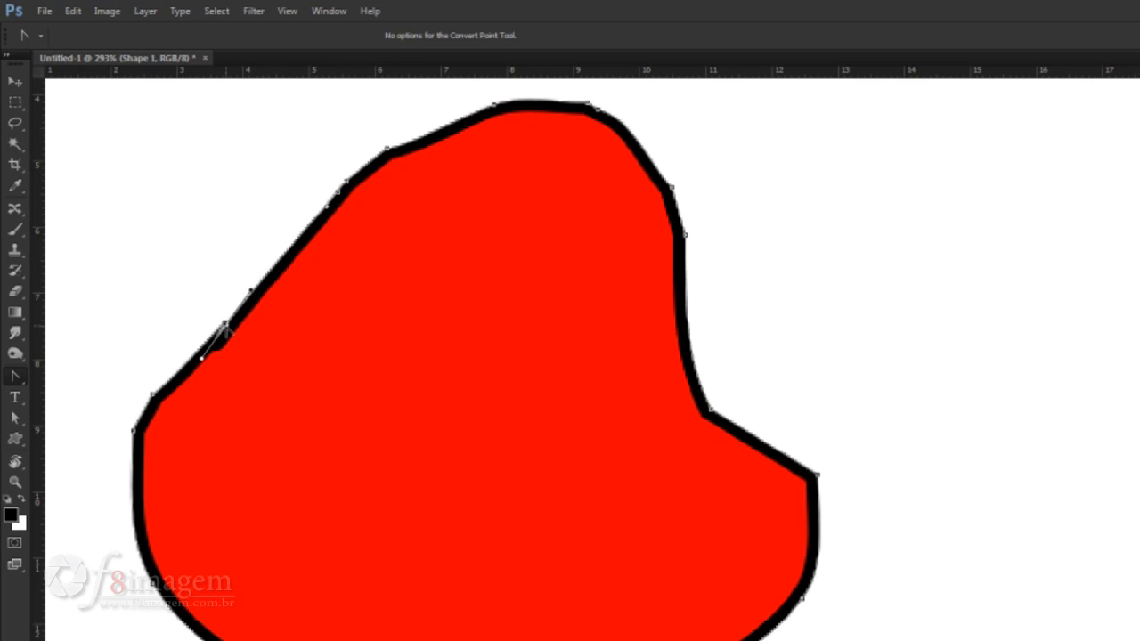
{"action": "mouse_move", "coordinate": [224, 324]}
{"action": "left_mouse_down"}
{"action": "mouse_move", "coordinate": [206, 295]}
{"action": "mouse_move", "coordinate": [237, 257]}
{"action": "mouse_move", "coordinate": [272, 247]}
{"action": "mouse_move", "coordinate": [236, 312]}
{"action": "mouse_move", "coordinate": [191, 303]}
{"action": "mouse_move", "coordinate": [223, 331]}
{"action": "left_mouse_up"}
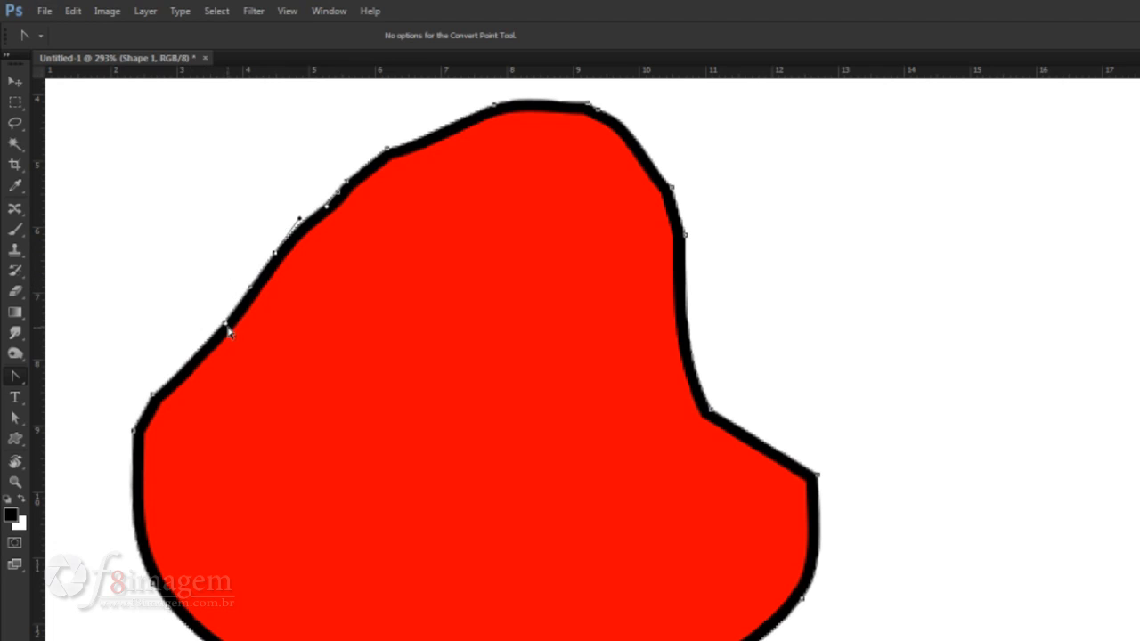
{"action": "mouse_move", "coordinate": [226, 330]}
{"action": "left_mouse_down"}
{"action": "mouse_move", "coordinate": [184, 300]}
{"action": "mouse_move", "coordinate": [232, 313]}
{"action": "mouse_move", "coordinate": [236, 326]}
{"action": "left_mouse_up"}
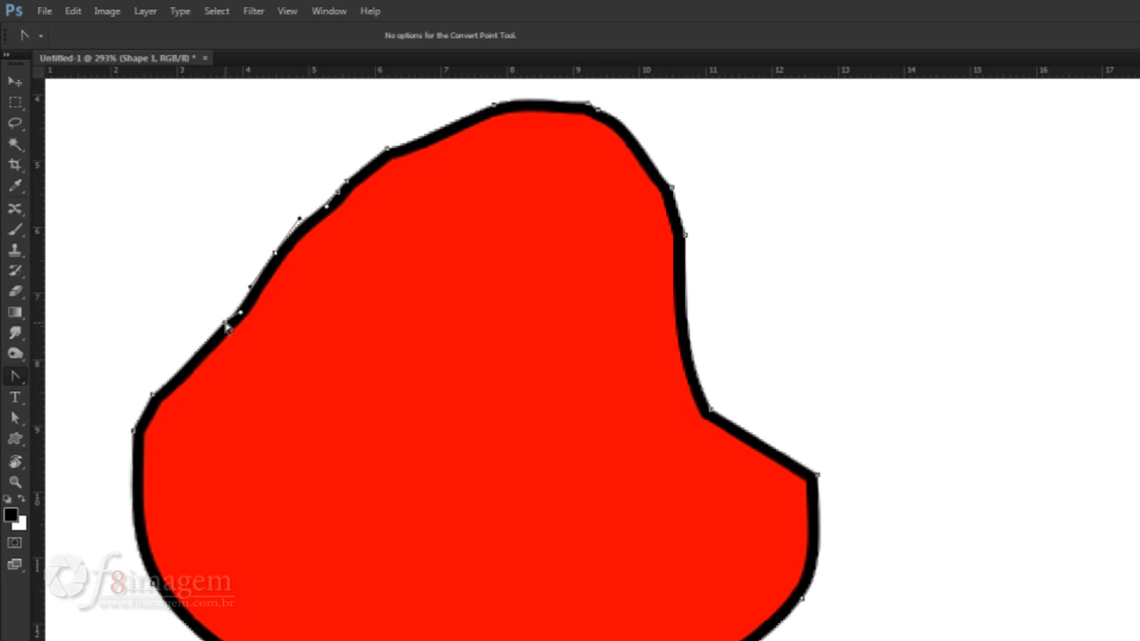
{"action": "left_click_drag", "start_coordinate": [226, 328], "coordinate": [185, 306]}
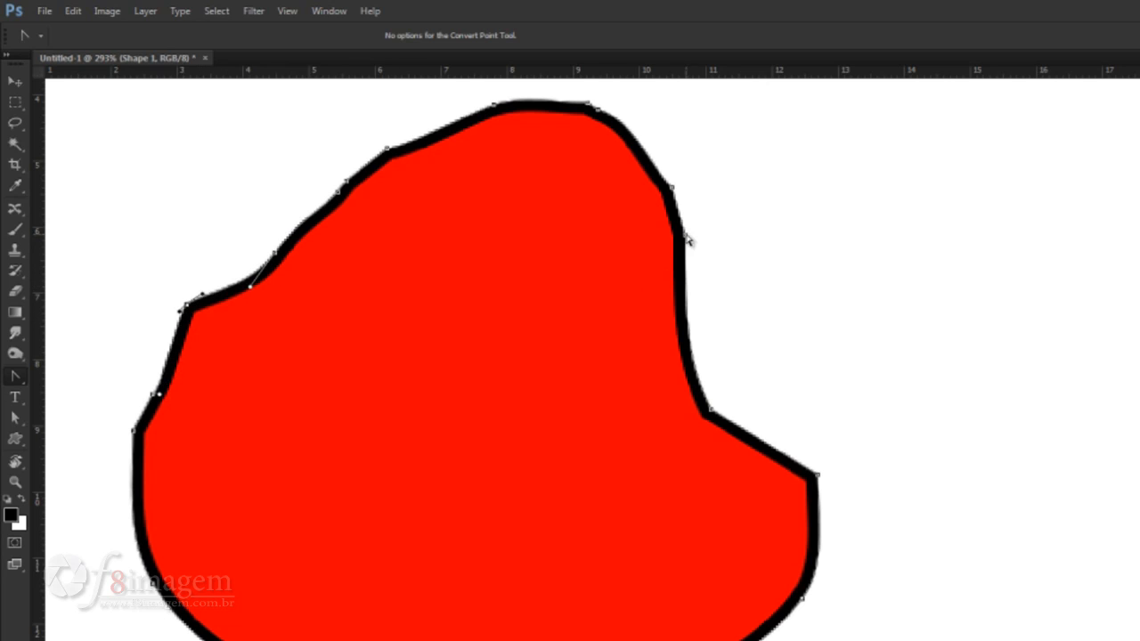
Move the anchor on the blob's right edge inward and pull the lower corner's handle inward to form a concave notch
{"action": "left_click_drag", "start_coordinate": [686, 238], "coordinate": [592, 207]}
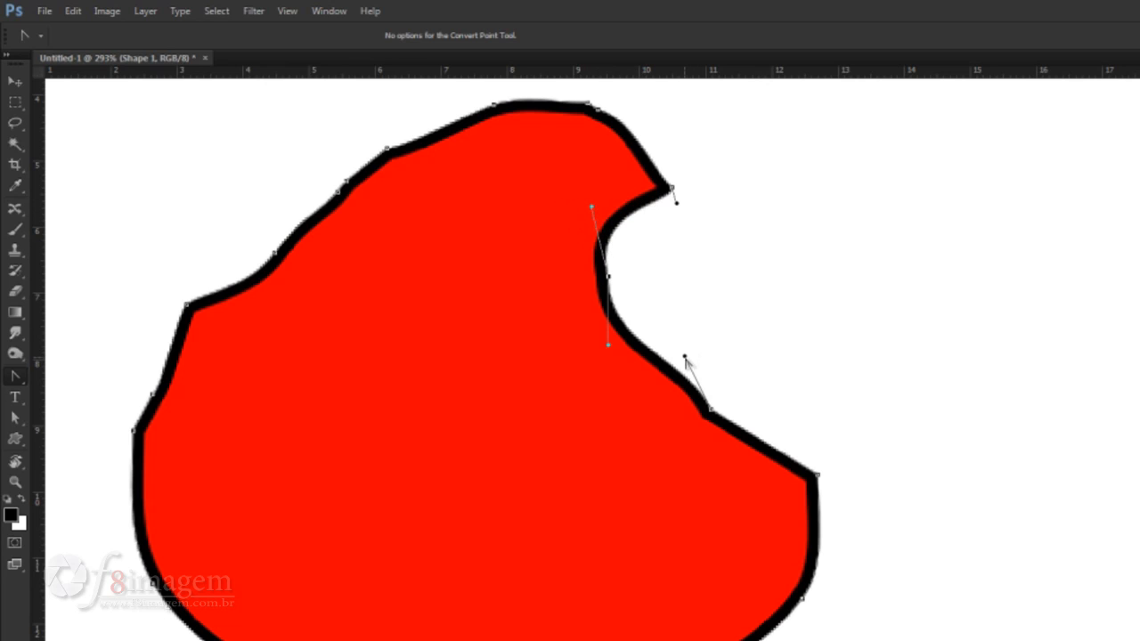
{"action": "left_click_drag", "start_coordinate": [685, 357], "coordinate": [630, 374]}
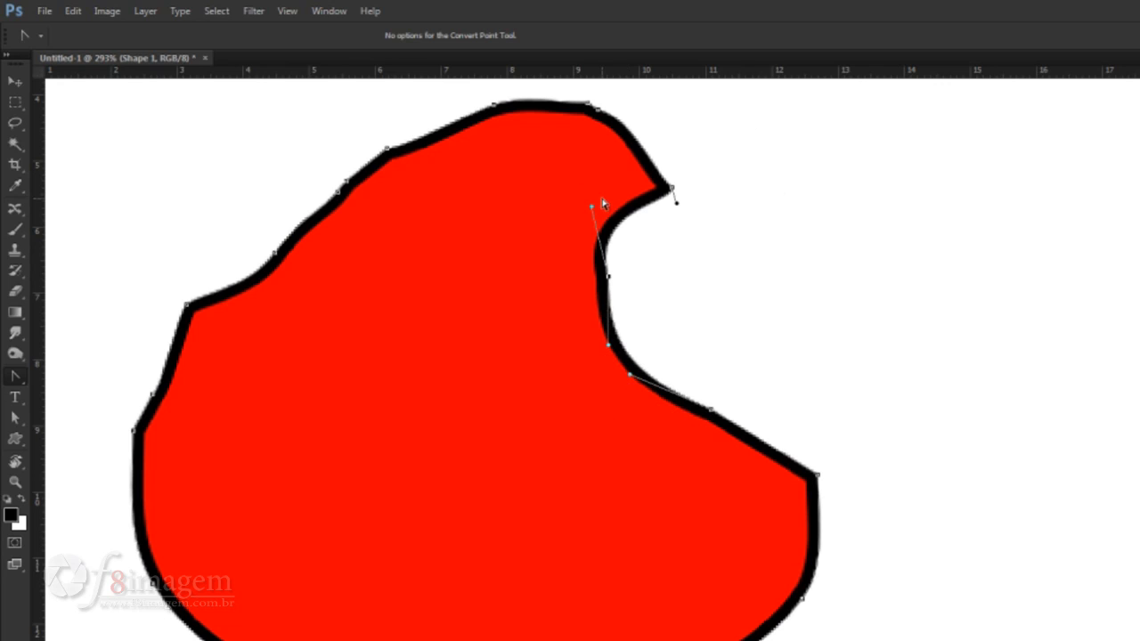
Remove four anchor points along the blob's left edge with the Delete Anchor Point Tool
{"action": "right_click", "coordinate": [14, 379]}
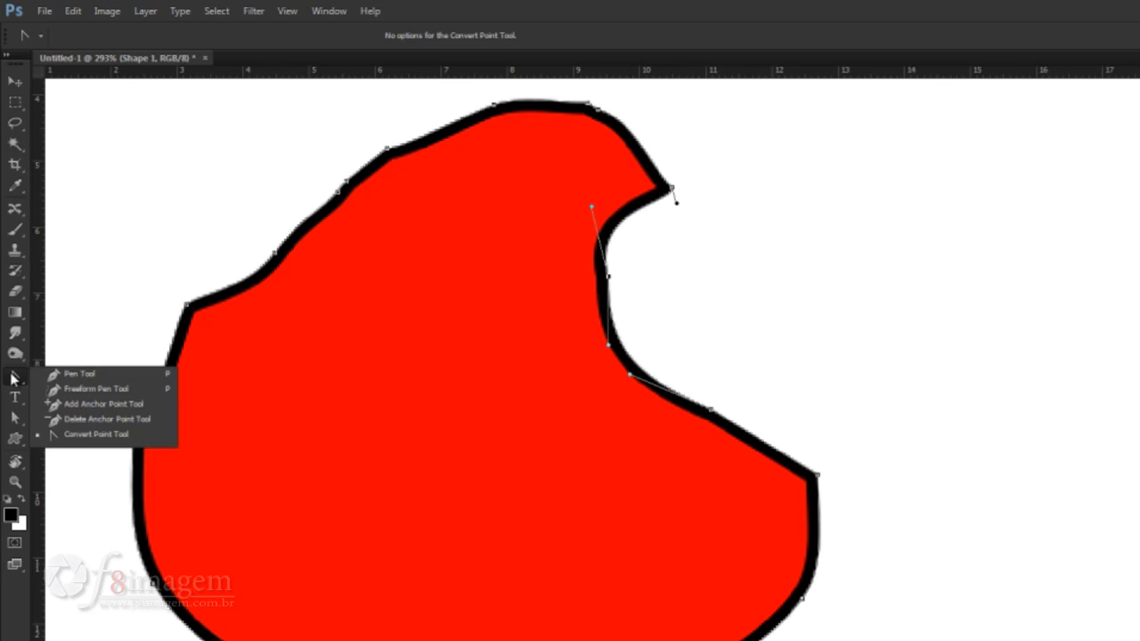
{"action": "left_click", "coordinate": [78, 421]}
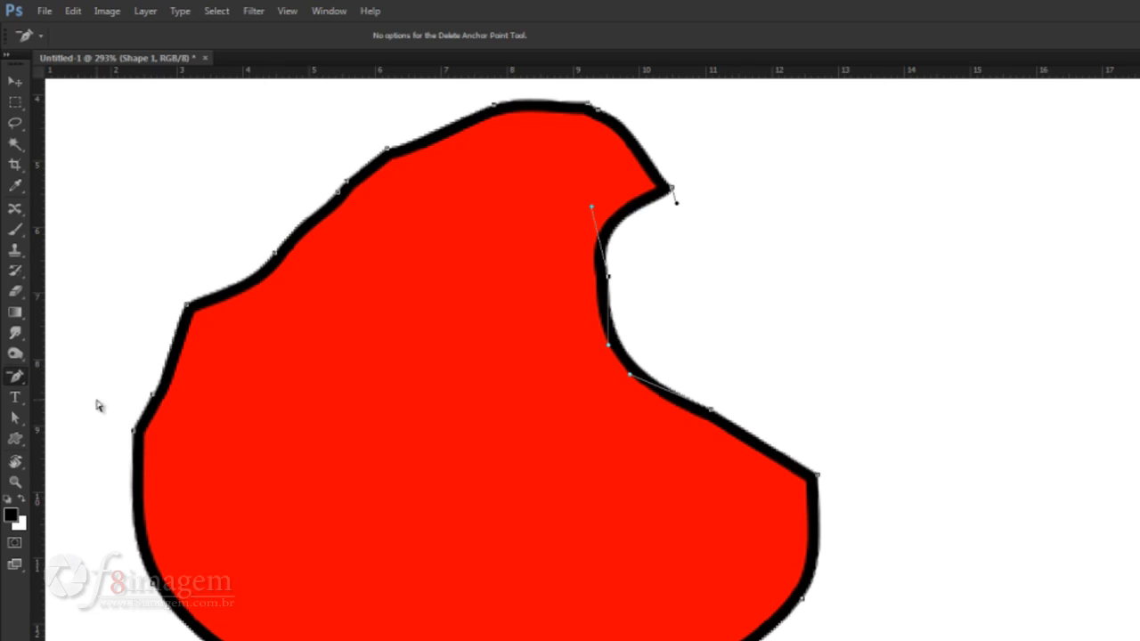
{"action": "left_click", "coordinate": [189, 308]}
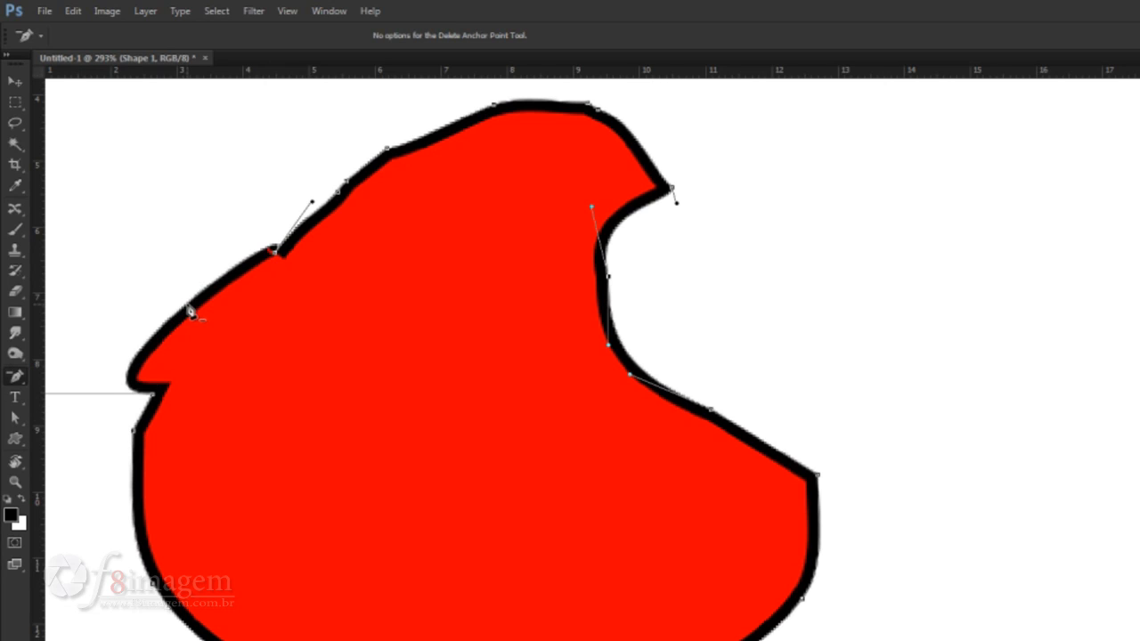
{"action": "left_click", "coordinate": [276, 256]}
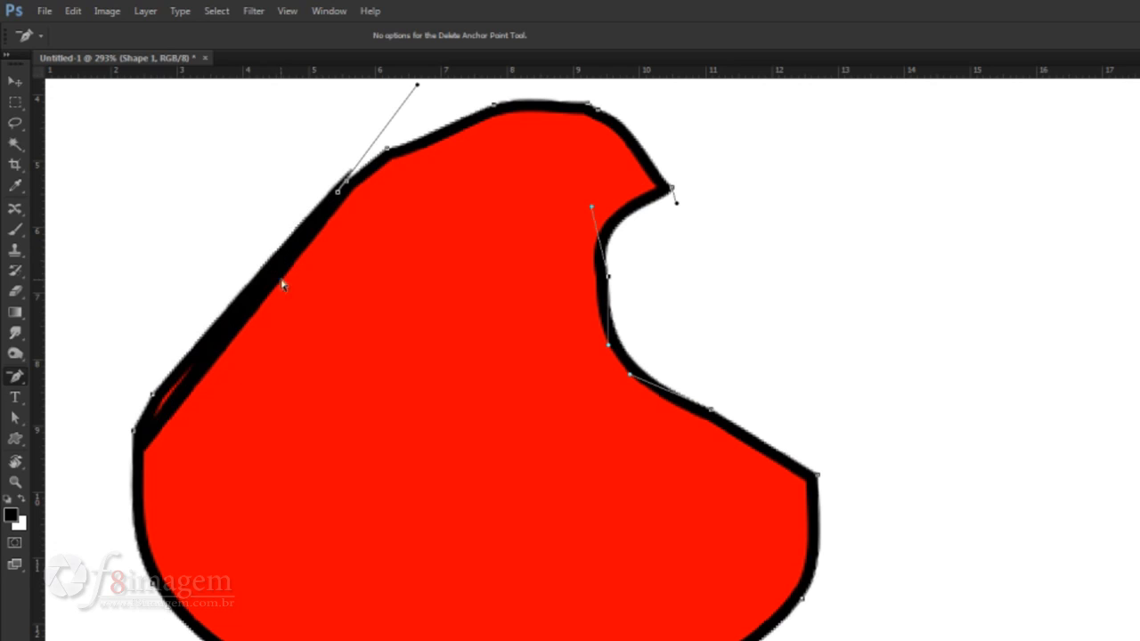
{"action": "left_click", "coordinate": [156, 398]}
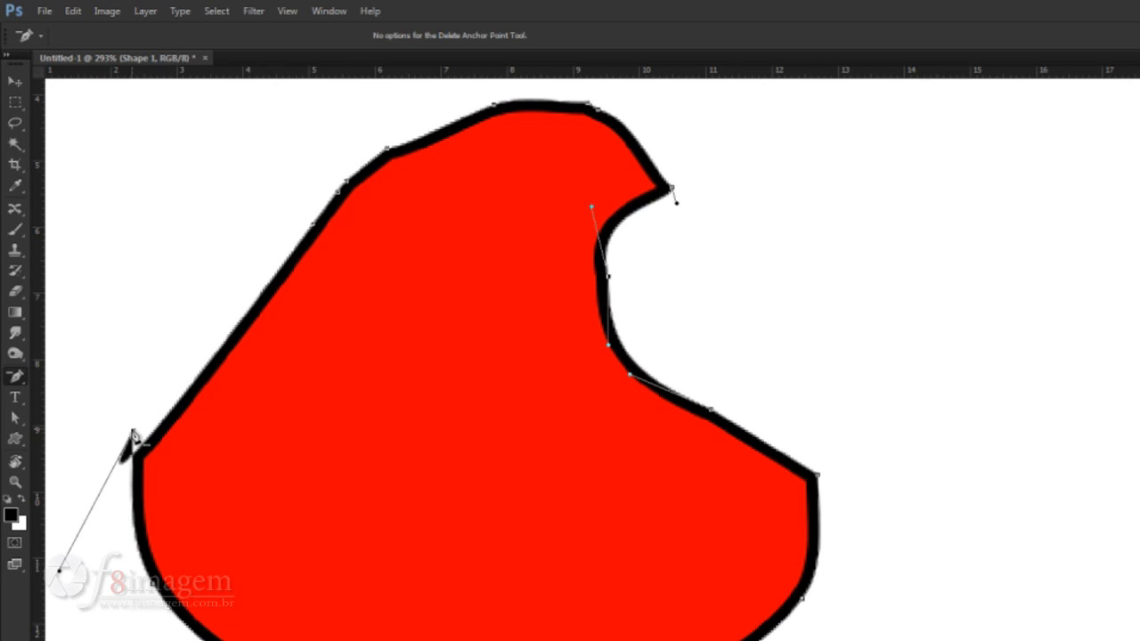
{"action": "left_click", "coordinate": [133, 434]}
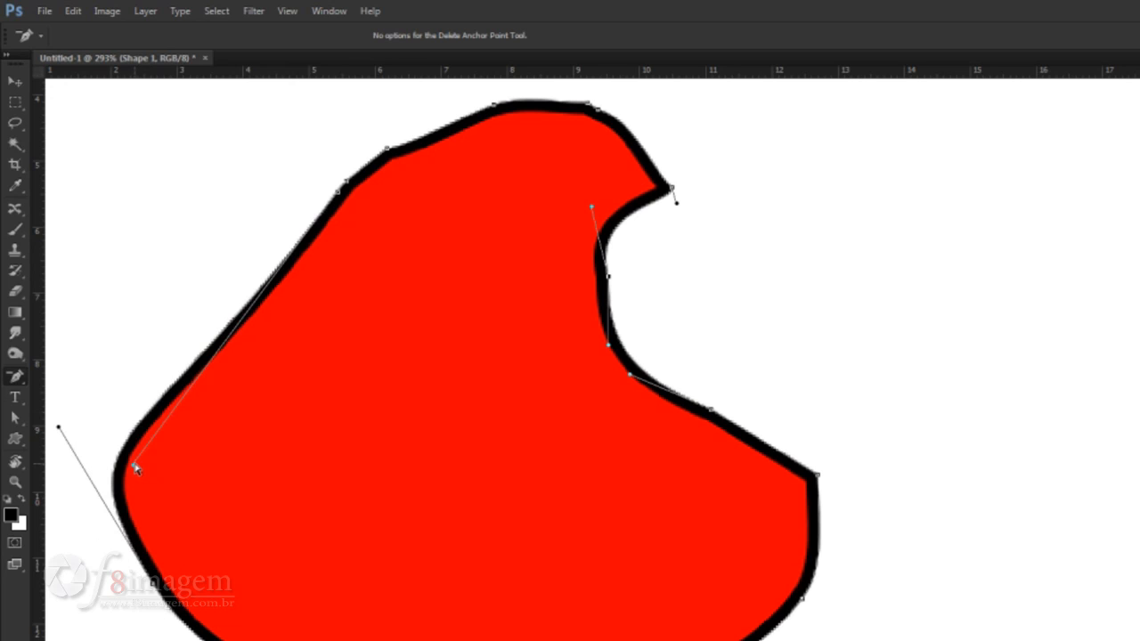
Delete the first surplus anchor on the upper-left edge and reposition its neighbour's handle outward to round the left side
{"action": "left_click_drag", "start_coordinate": [133, 469], "coordinate": [113, 223]}
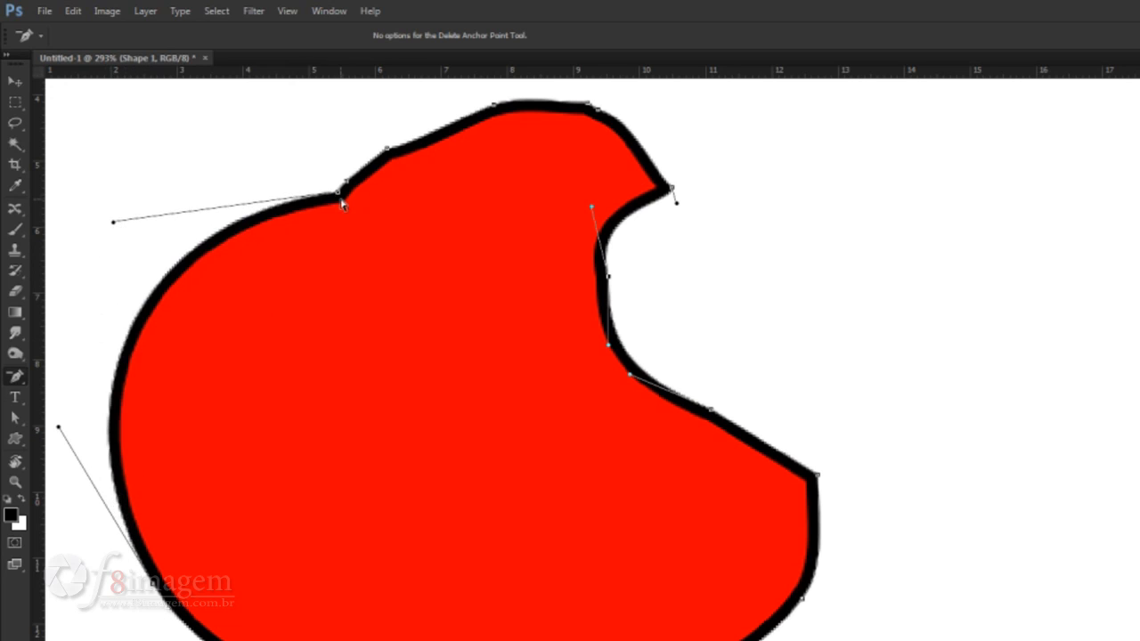
{"action": "left_click", "coordinate": [339, 193]}
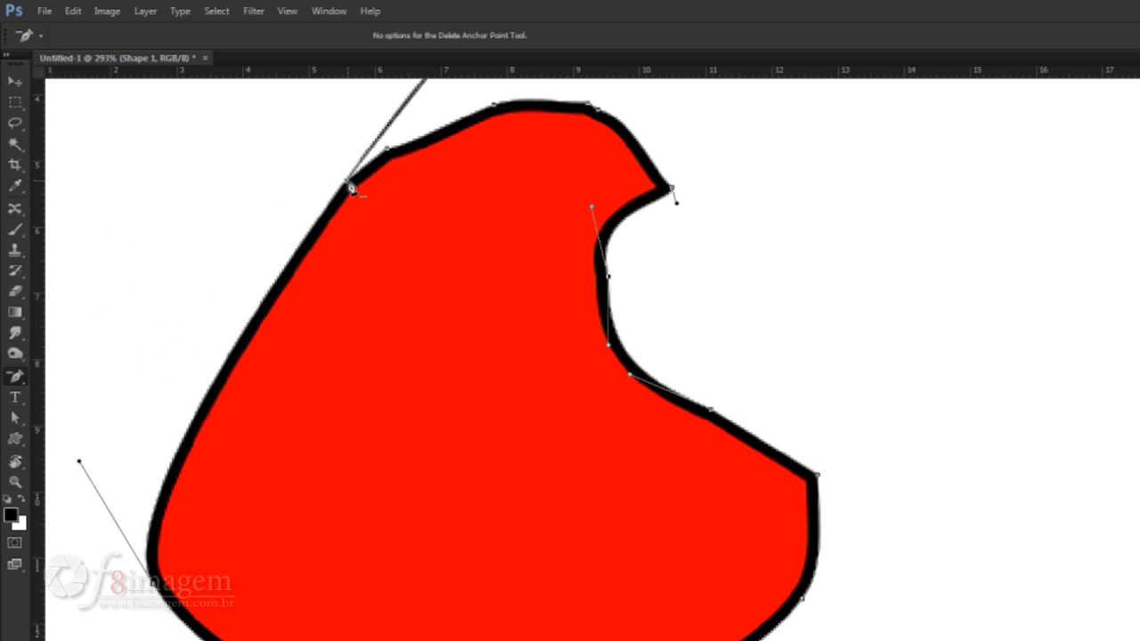
{"action": "scroll", "coordinate": [450, 122], "scroll_direction": "down", "scroll_amount": 5}
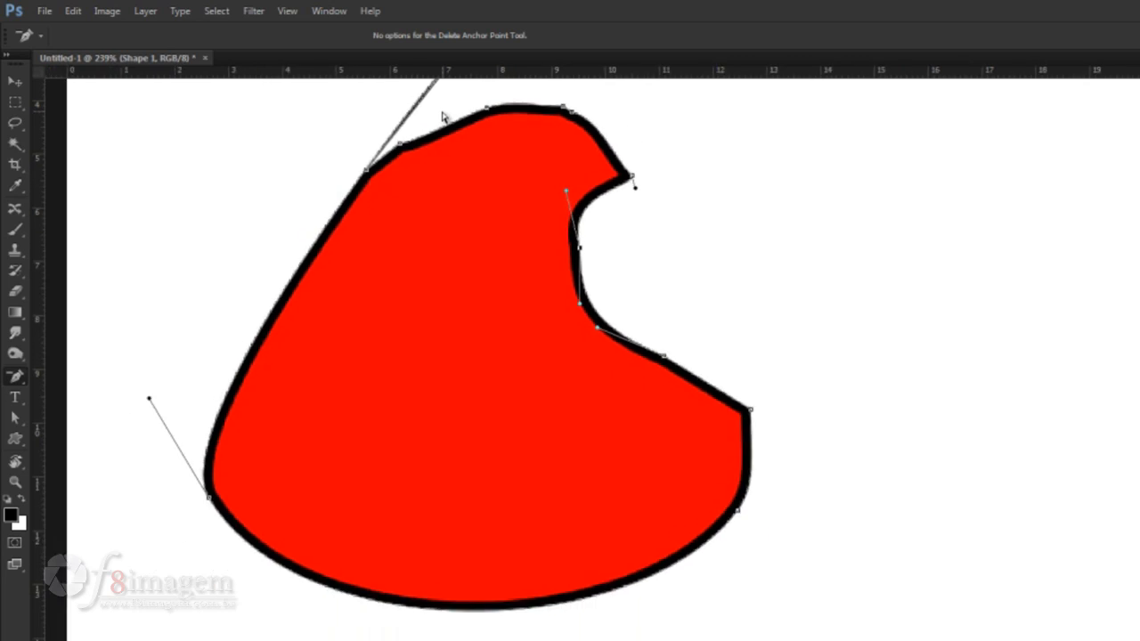
{"action": "left_click_drag", "start_coordinate": [459, 122], "coordinate": [447, 364]}
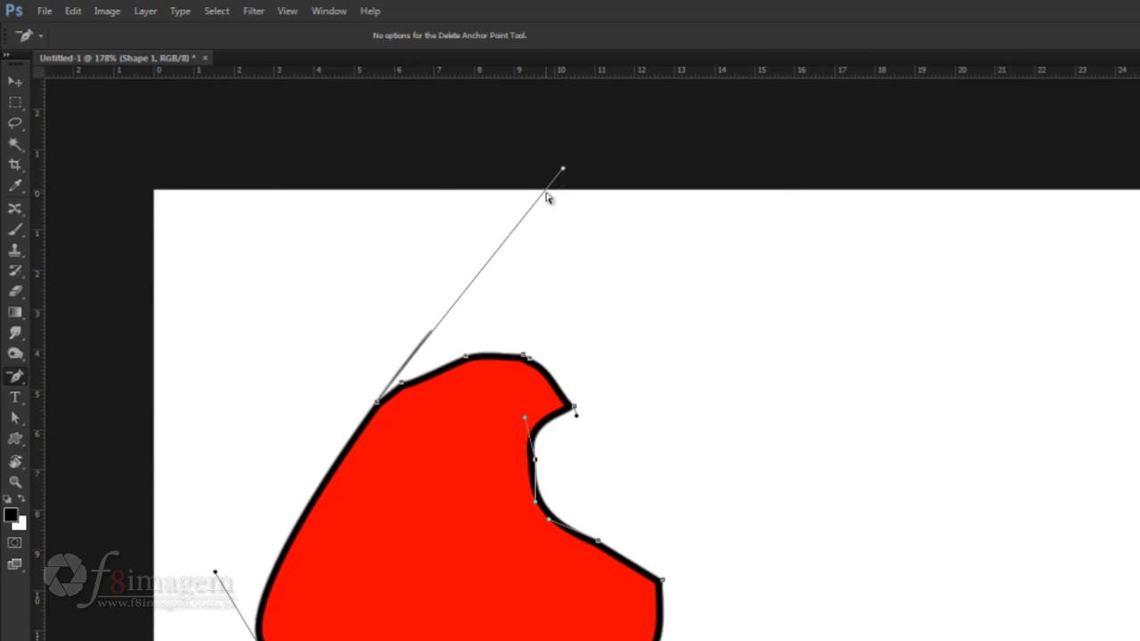
{"action": "left_click_drag", "start_coordinate": [563, 171], "coordinate": [338, 419]}
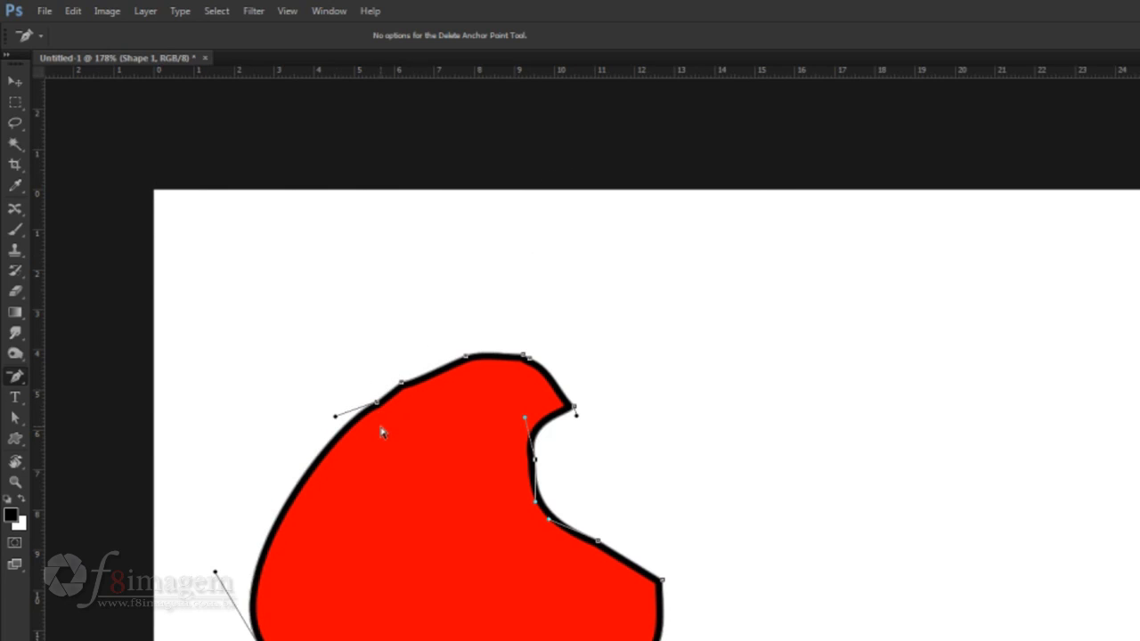
Delete the next anchor up the slope and swing the remaining anchor's long handle down and outward to smooth the upper-left curve
{"action": "scroll", "coordinate": [378, 418], "scroll_direction": "up", "scroll_amount": 8}
{"action": "left_click", "coordinate": [383, 388]}
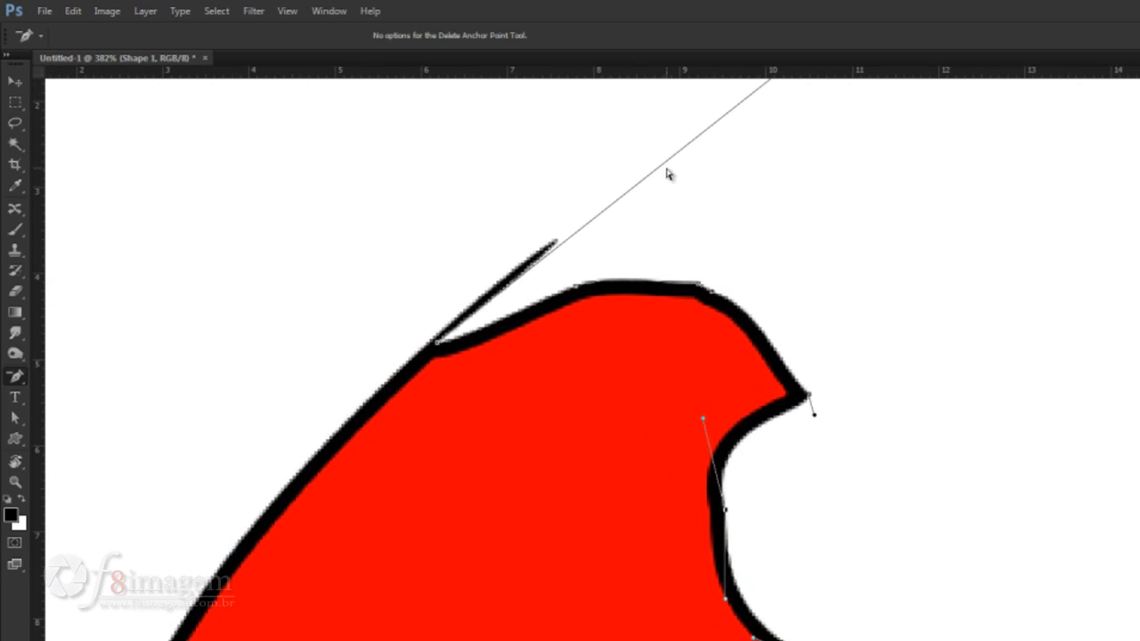
{"action": "scroll", "coordinate": [670, 178], "scroll_direction": "down", "scroll_amount": 8}
{"action": "scroll", "coordinate": [749, 154], "scroll_direction": "down", "scroll_amount": 1}
{"action": "left_click_drag", "start_coordinate": [779, 110], "coordinate": [514, 267]}
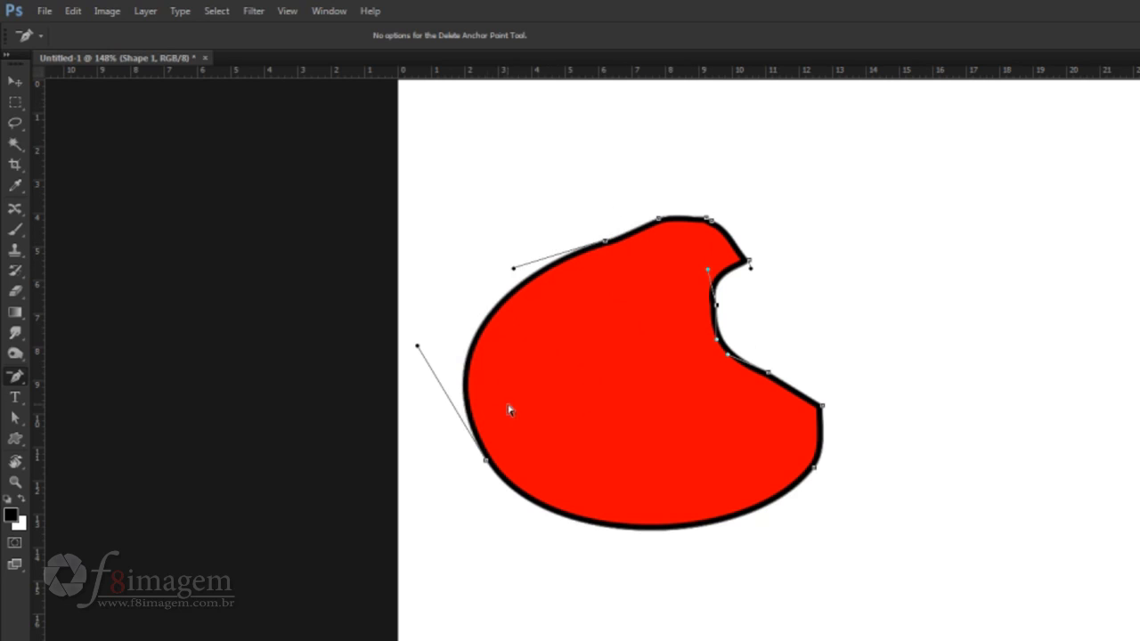
Delete the notch's inner anchor and four anchors along the top edge, adjusting a handle near the top to simplify the outline
{"action": "left_click", "coordinate": [718, 308]}
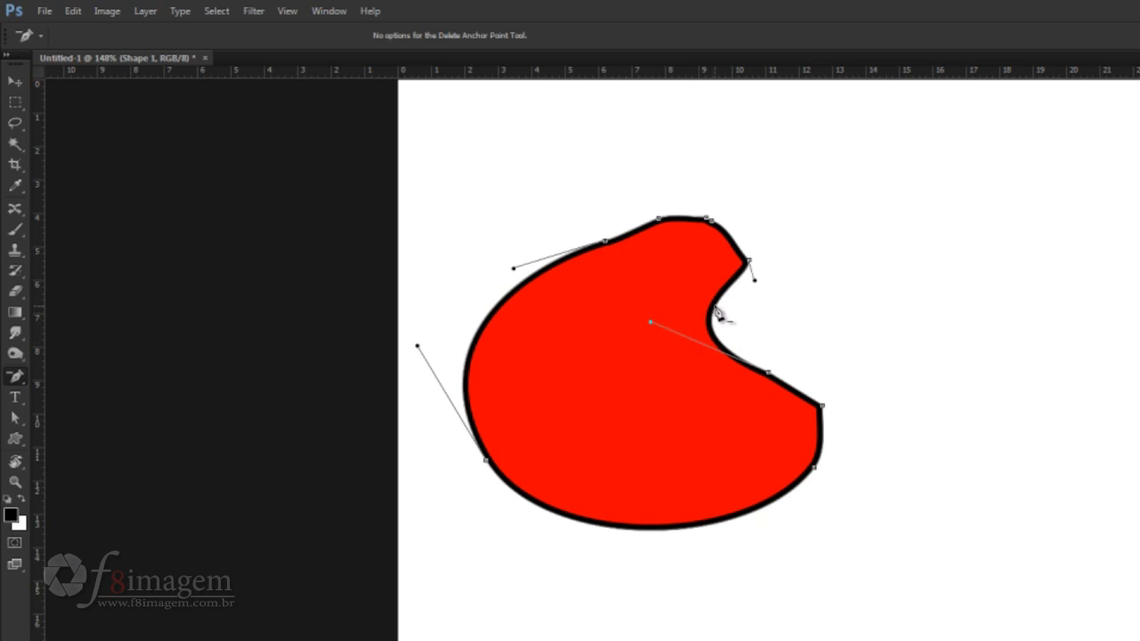
{"action": "left_click", "coordinate": [712, 221]}
{"action": "left_click", "coordinate": [710, 227]}
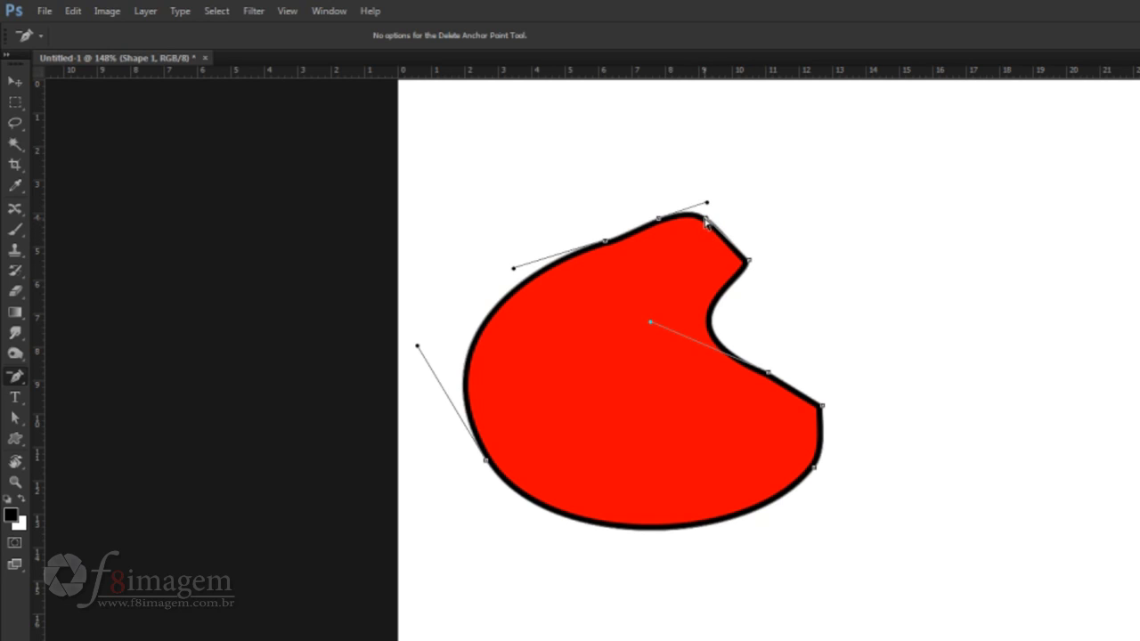
{"action": "left_click", "coordinate": [660, 226]}
{"action": "left_click_drag", "start_coordinate": [642, 241], "coordinate": [661, 208]}
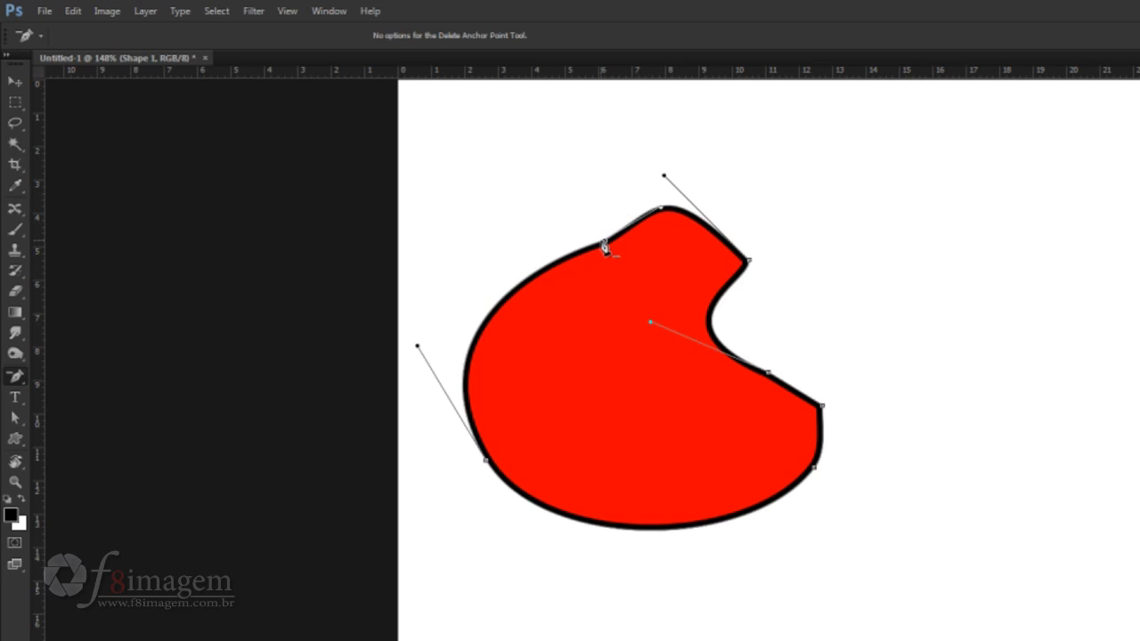
{"action": "left_click", "coordinate": [605, 247]}
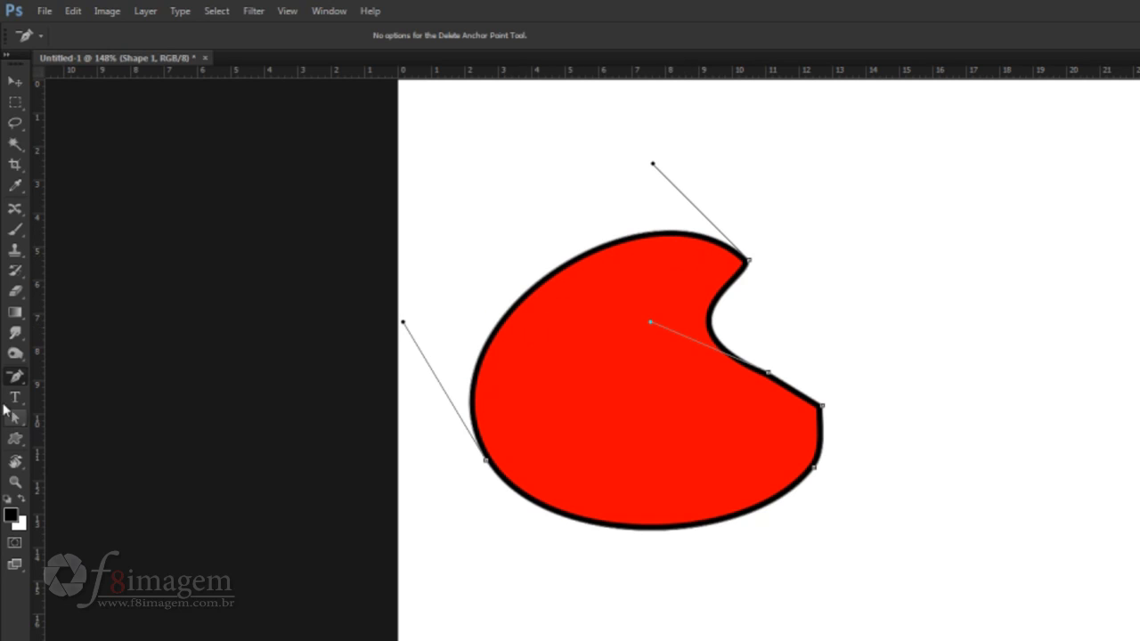
Add an anchor point on the upper-left edge and bend the outline using its handle and both handles of the upper-right corner
{"action": "left_click_drag", "start_coordinate": [16, 381], "coordinate": [71, 408]}
{"action": "left_click", "coordinate": [498, 324]}
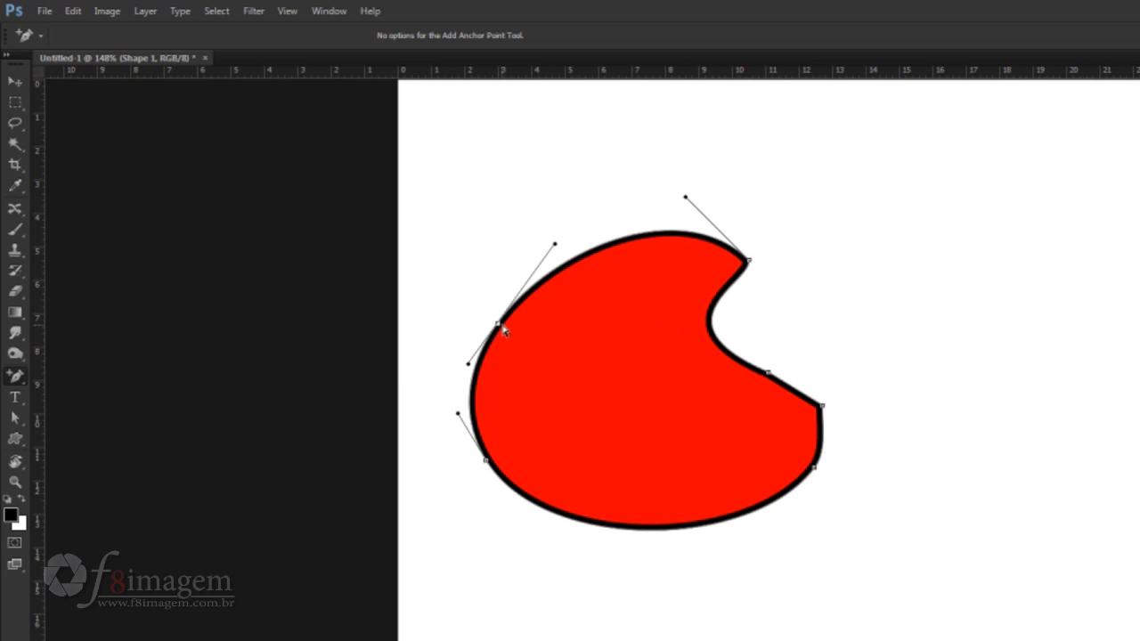
{"action": "left_click_drag", "start_coordinate": [469, 364], "coordinate": [409, 356]}
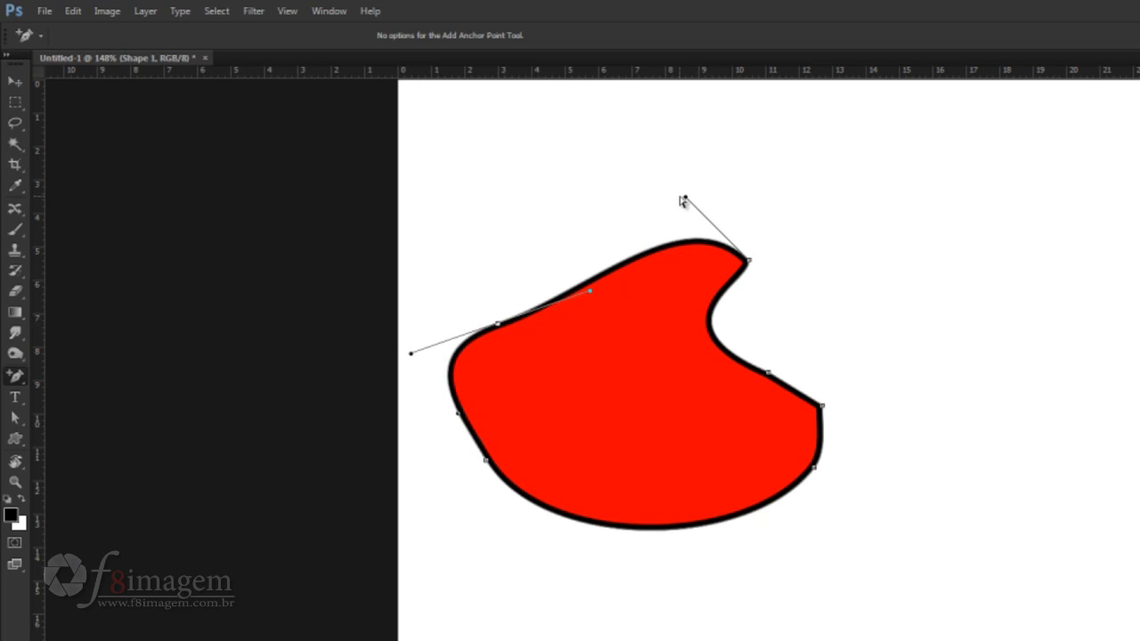
{"action": "left_click_drag", "start_coordinate": [686, 200], "coordinate": [547, 372]}
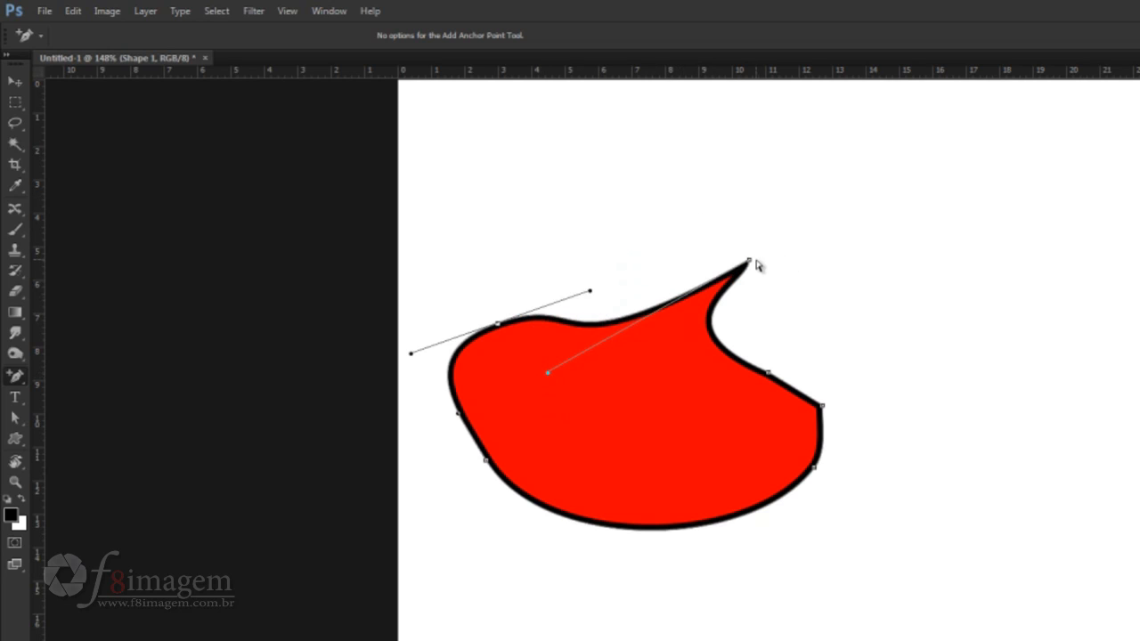
{"action": "left_click_drag", "start_coordinate": [750, 264], "coordinate": [856, 367]}
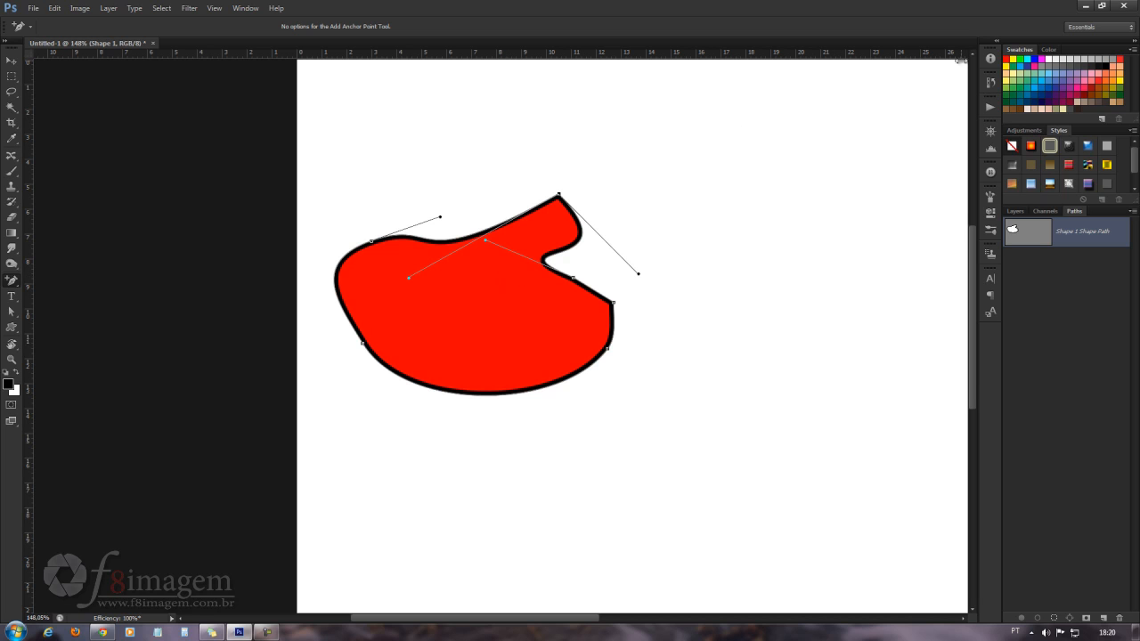
Revert the document to its initial Untitled-1 history snapshot and fill the empty layer with the white background colour
{"action": "left_click", "coordinate": [991, 83]}
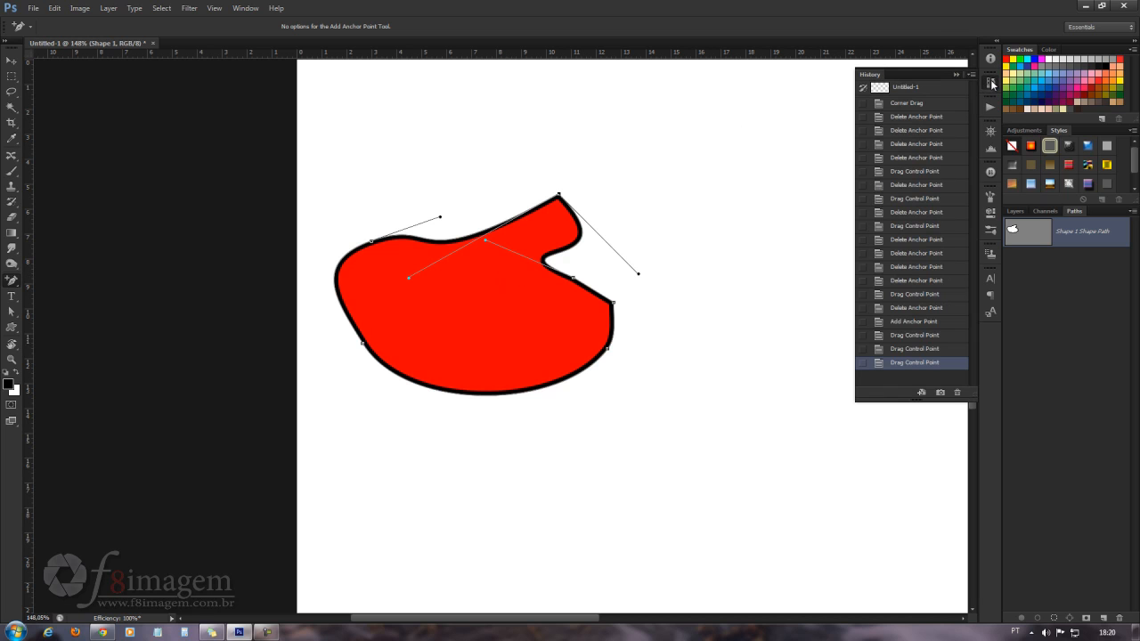
{"action": "left_click", "coordinate": [921, 87]}
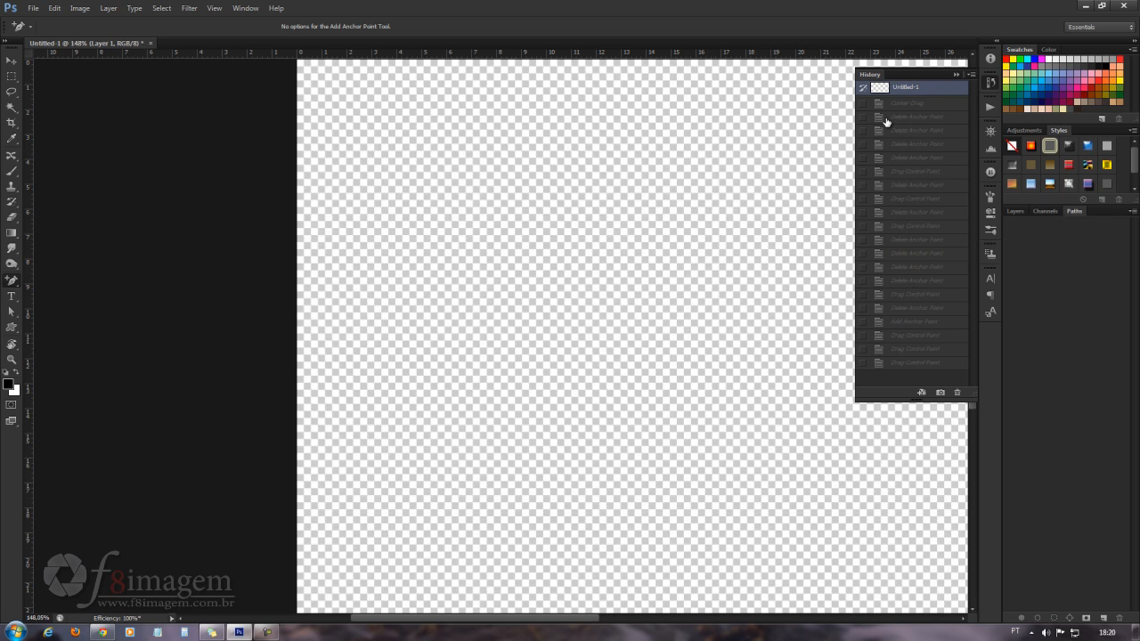
{"action": "key", "text": "ctrl+BackSpace"}
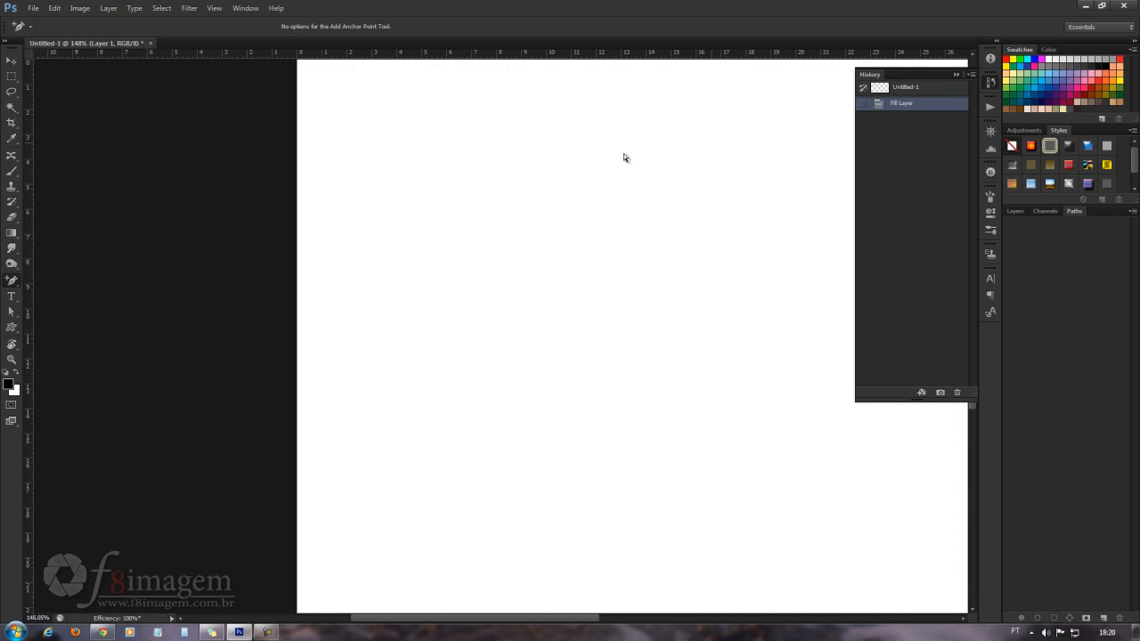
{"action": "scroll", "coordinate": [542, 217], "scroll_direction": "down", "scroll_amount": 3}
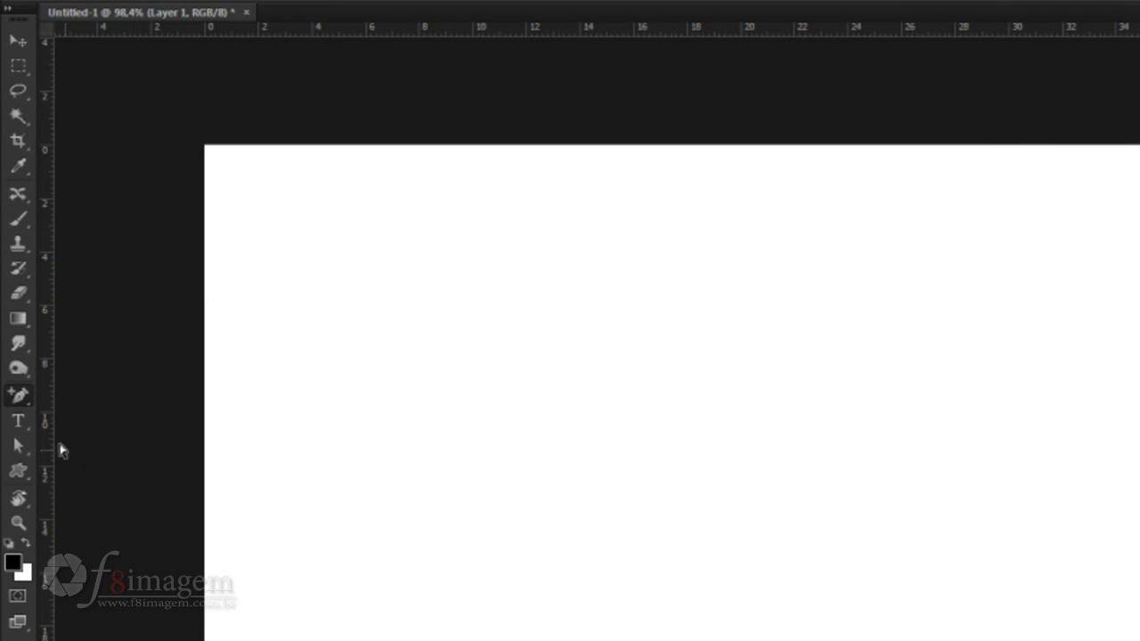
Switch to the Custom Shape tool and choose the Heart Card shape from the shape library
{"action": "left_click", "coordinate": [18, 395]}
{"action": "left_click", "coordinate": [68, 395]}
{"action": "left_click", "coordinate": [18, 472]}
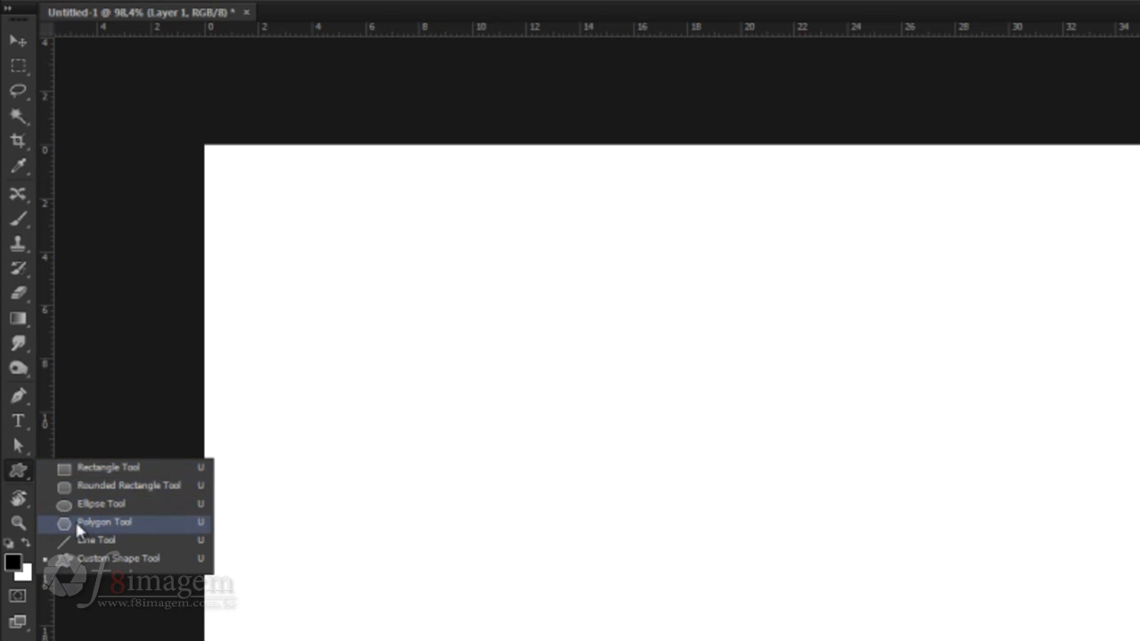
{"action": "left_click", "coordinate": [123, 559]}
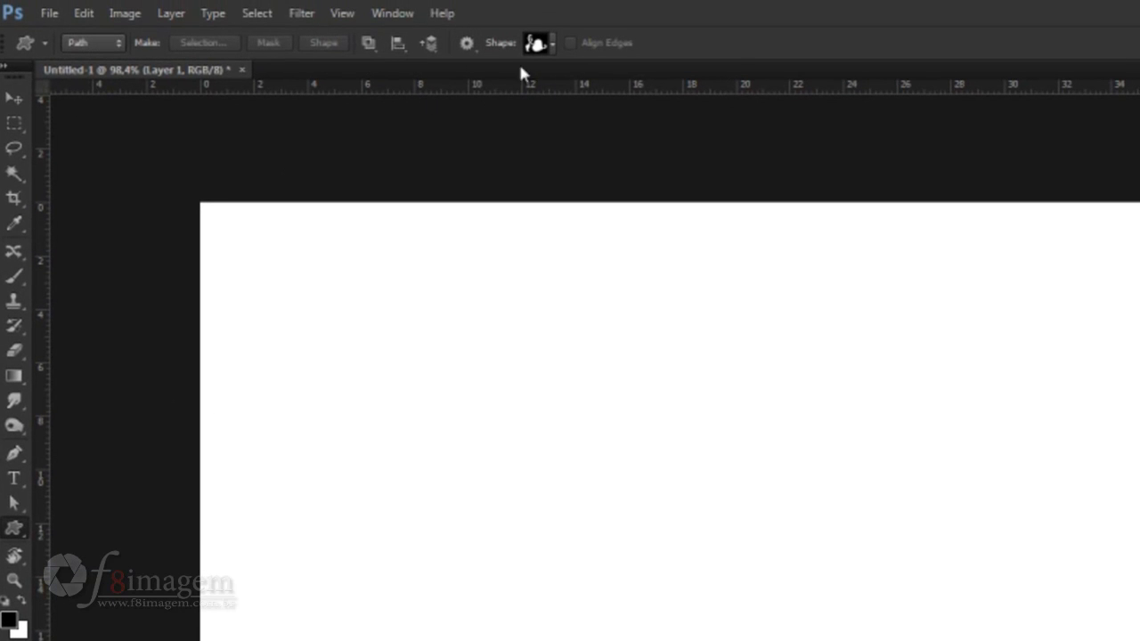
{"action": "left_click", "coordinate": [552, 43]}
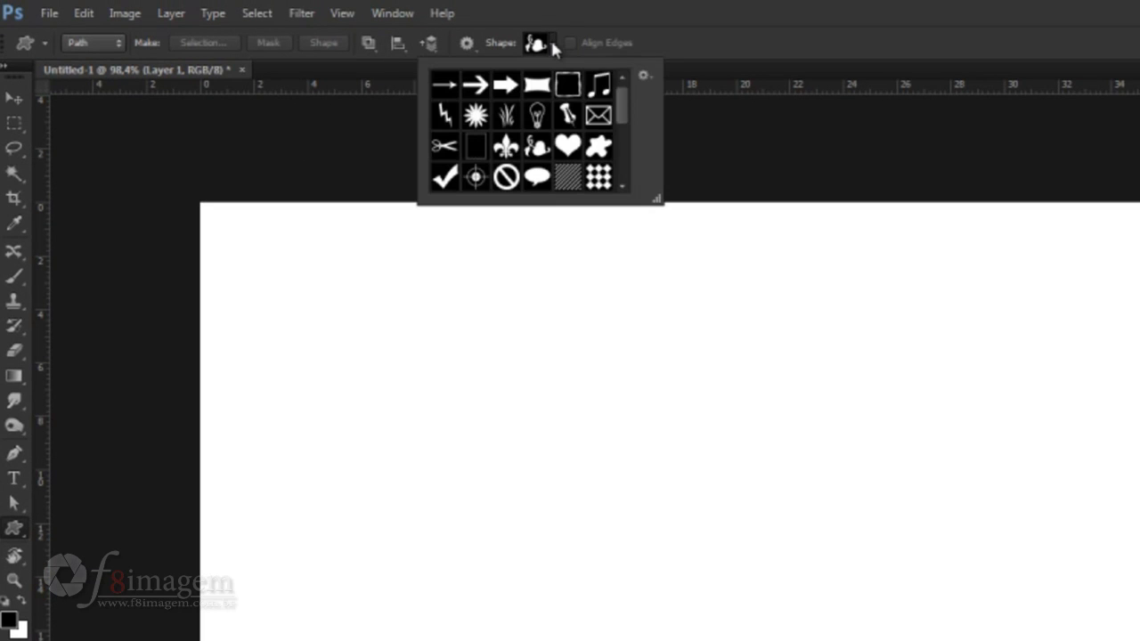
{"action": "mouse_move", "coordinate": [623, 87]}
{"action": "left_mouse_down"}
{"action": "mouse_move", "coordinate": [618, 177]}
{"action": "mouse_move", "coordinate": [622, 81]}
{"action": "left_mouse_up"}
{"action": "left_click", "coordinate": [644, 76]}
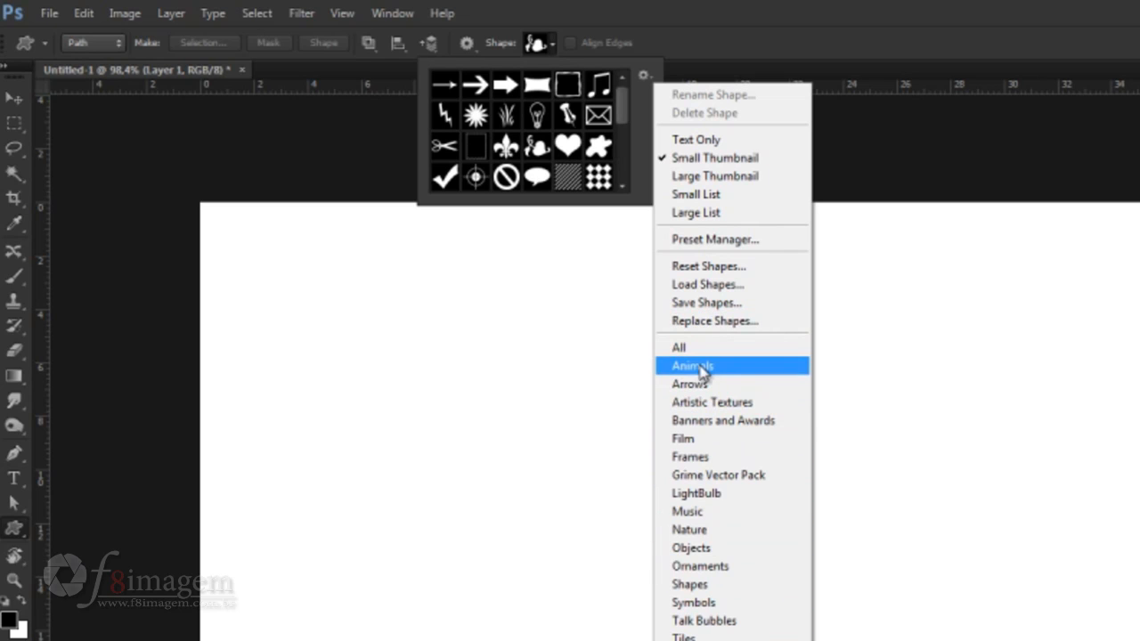
{"action": "left_click", "coordinate": [731, 36]}
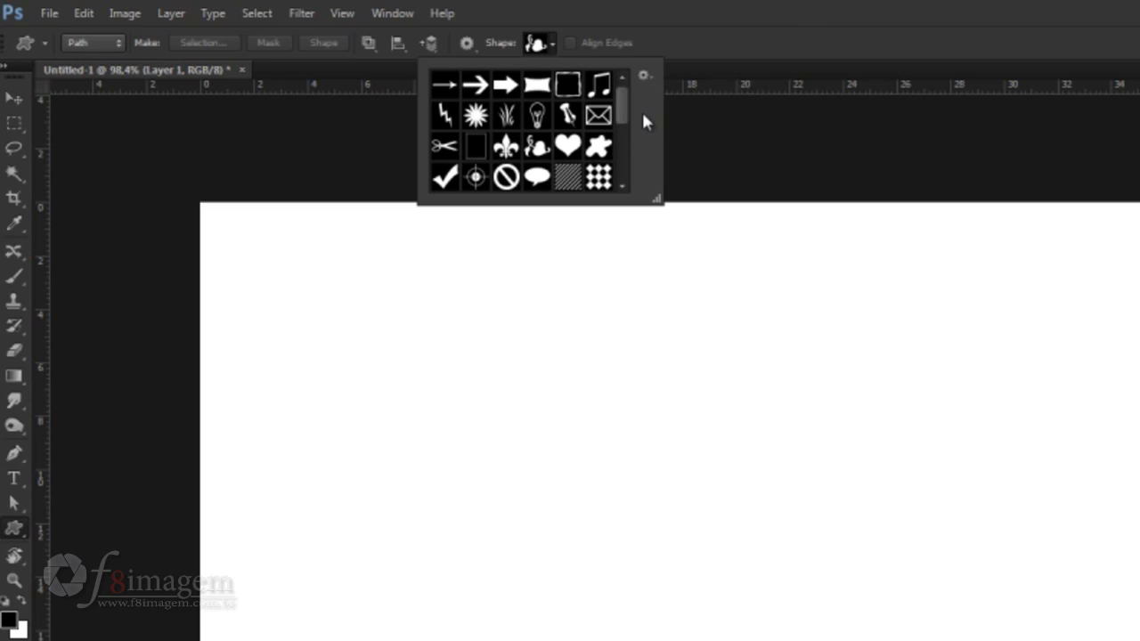
{"action": "left_click", "coordinate": [568, 148]}
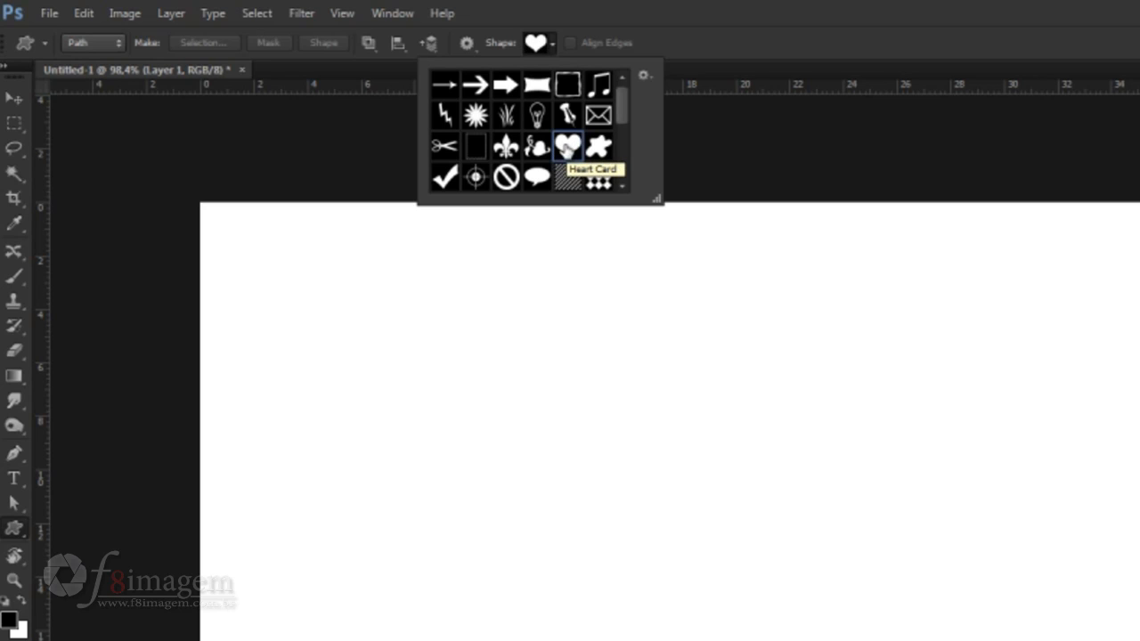
{"action": "left_click", "coordinate": [700, 43]}
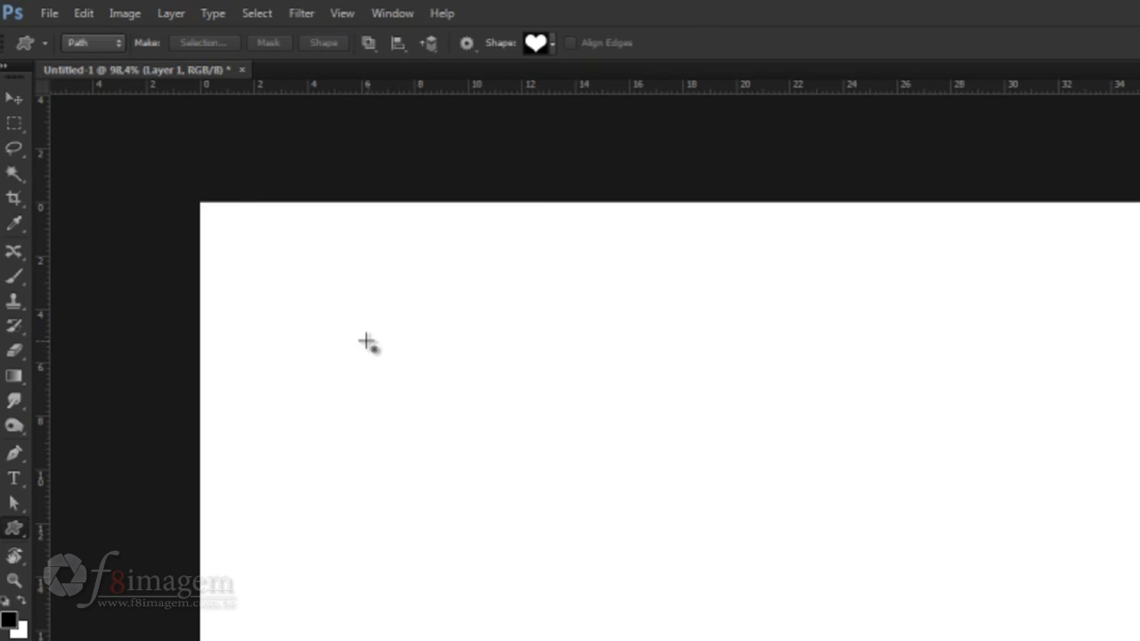
Set the custom shape to be drawn as a Shape with no fill and a black stroke
{"action": "left_click", "coordinate": [116, 42]}
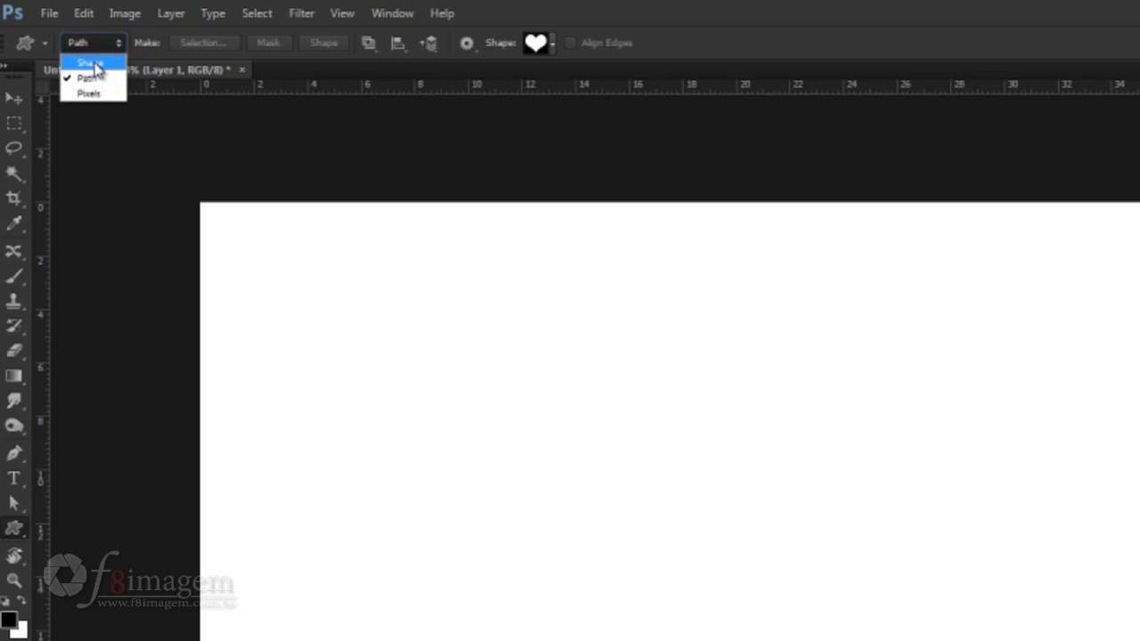
{"action": "left_click", "coordinate": [107, 65]}
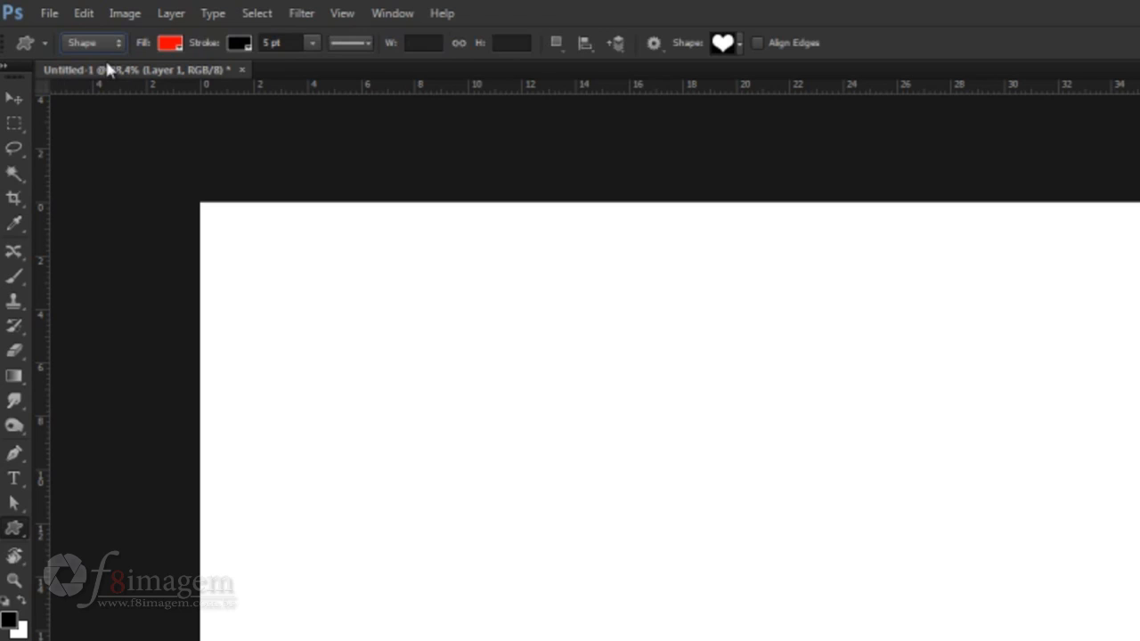
{"action": "left_click", "coordinate": [171, 43]}
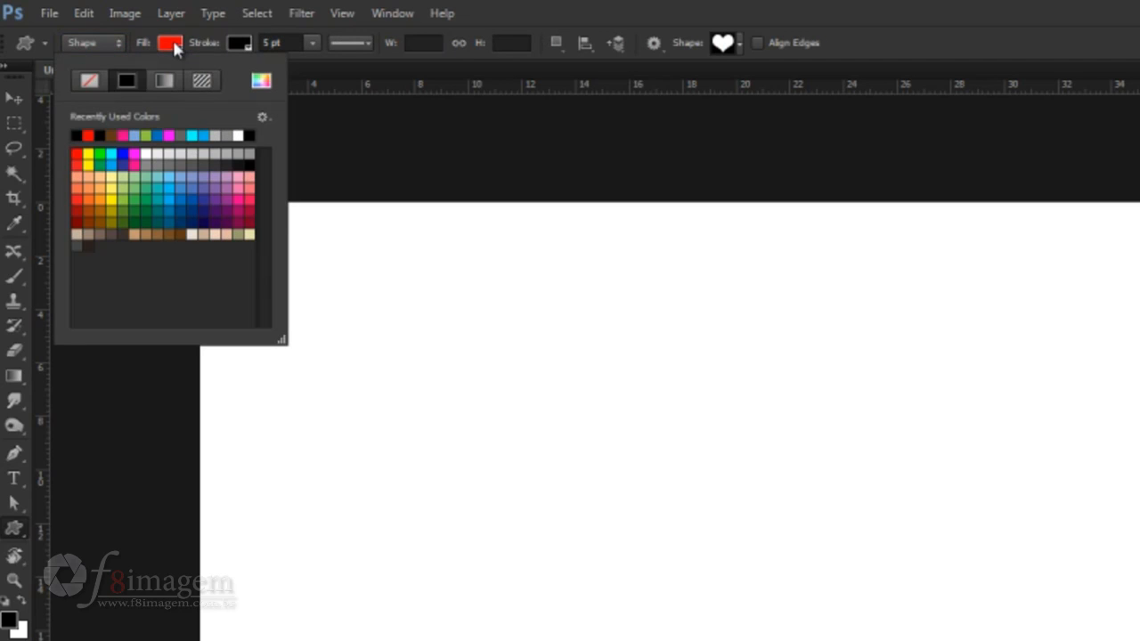
{"action": "left_click", "coordinate": [89, 80]}
{"action": "left_click", "coordinate": [238, 42]}
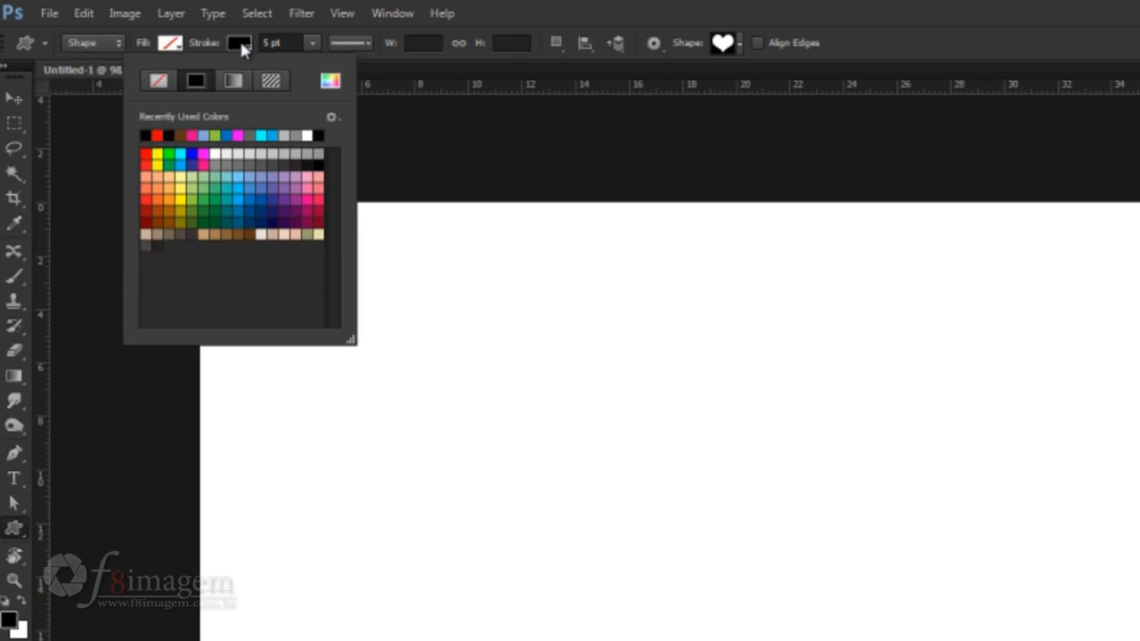
{"action": "left_click", "coordinate": [240, 38]}
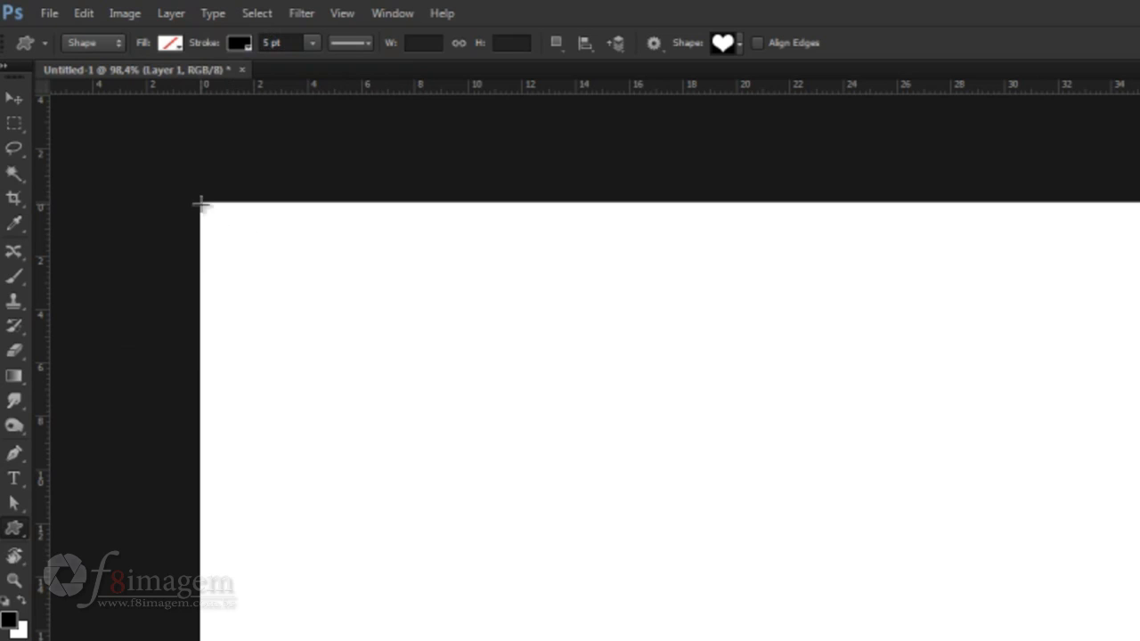
Create a heart 200 px wide and 200 px high in the upper-left area of the canvas
{"action": "left_click", "coordinate": [333, 326]}
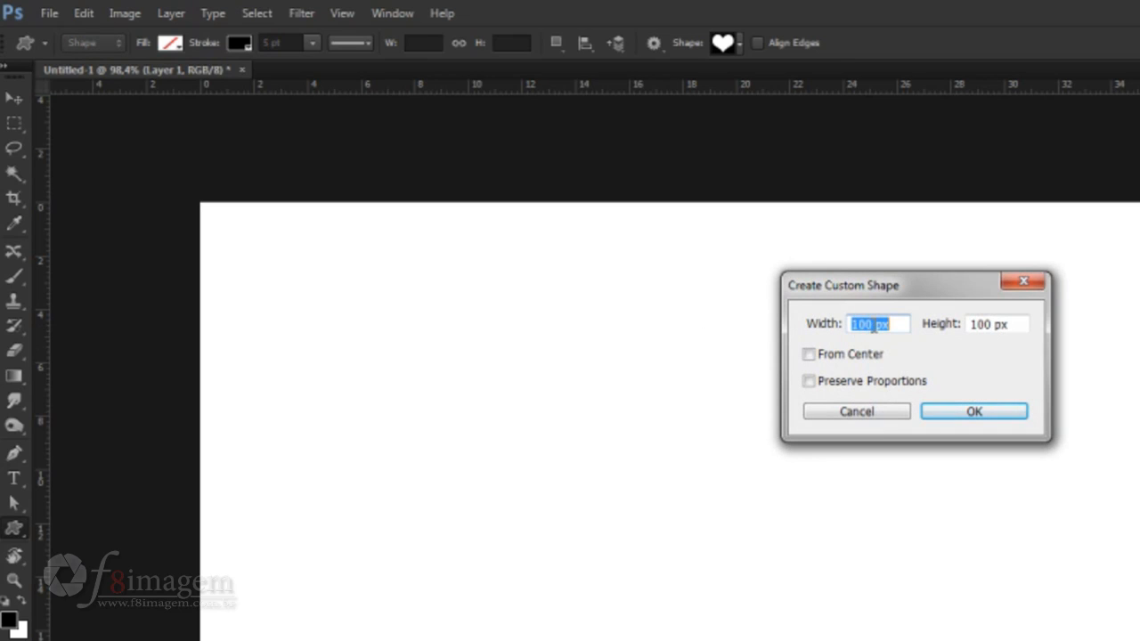
{"action": "right_click", "coordinate": [898, 324]}
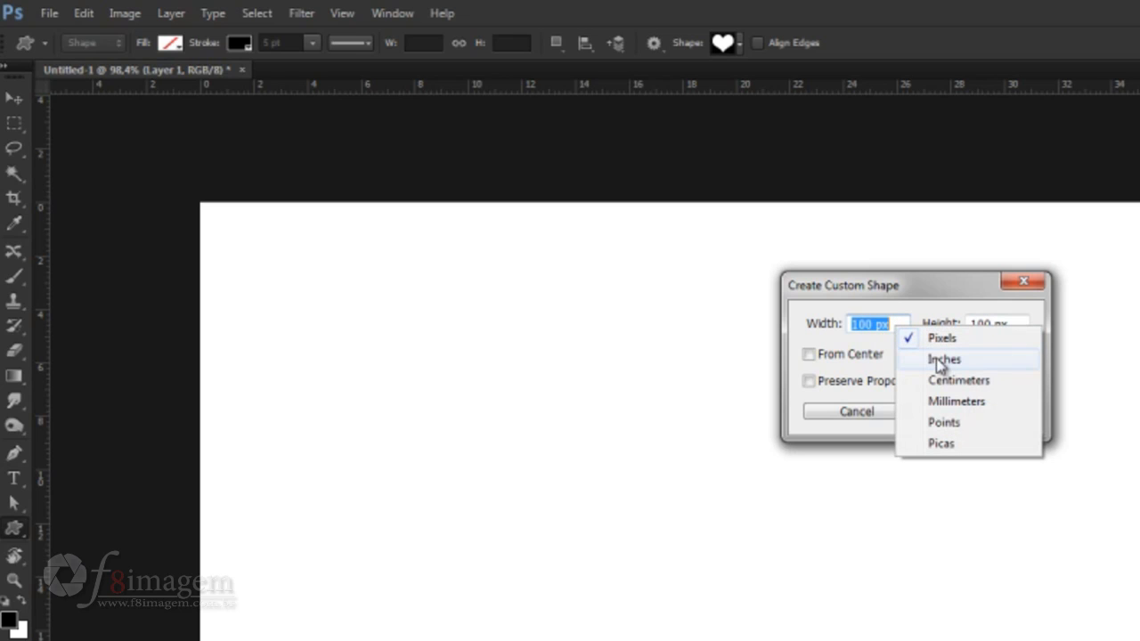
{"action": "left_click", "coordinate": [914, 293]}
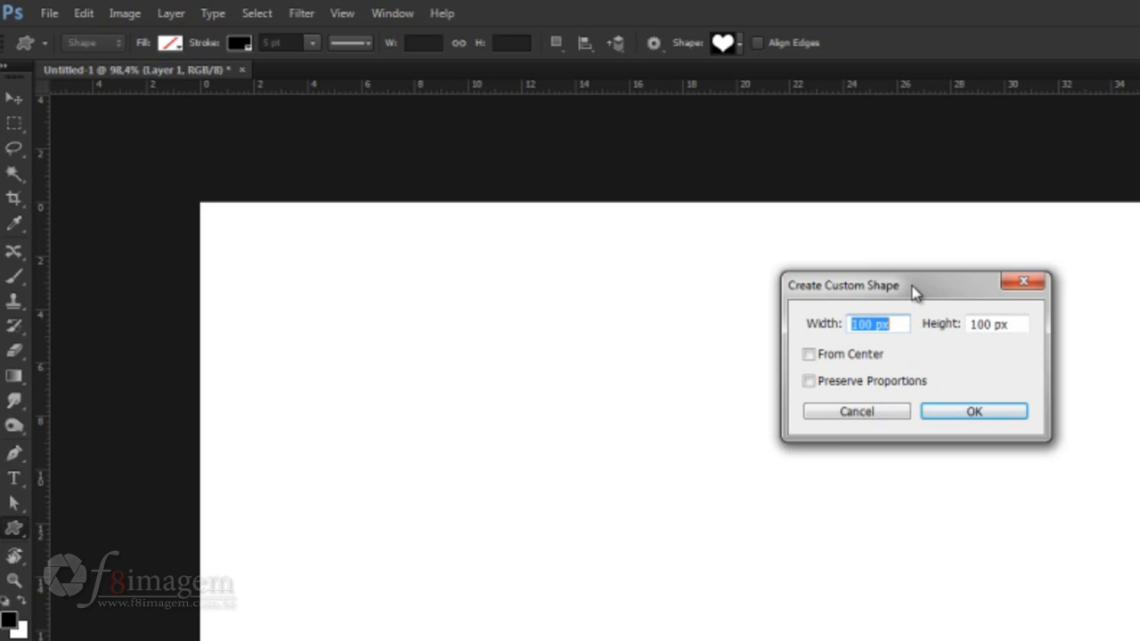
{"action": "type", "text": "200"}
{"action": "left_click_drag", "start_coordinate": [1012, 324], "coordinate": [863, 333]}
{"action": "type", "text": "200"}
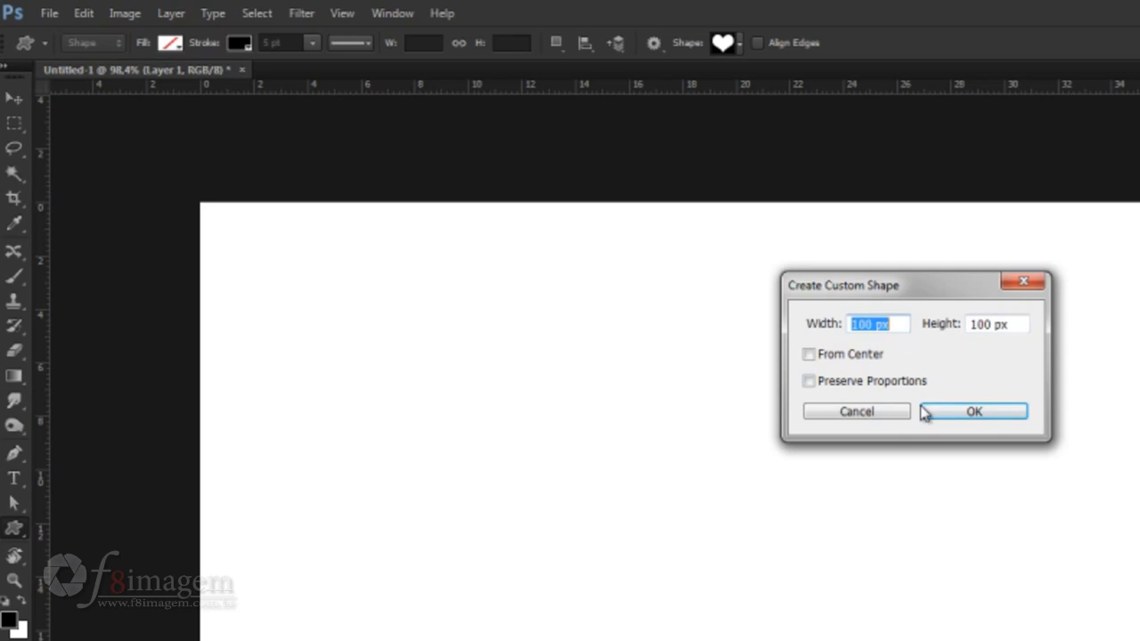
{"action": "left_click", "coordinate": [926, 412]}
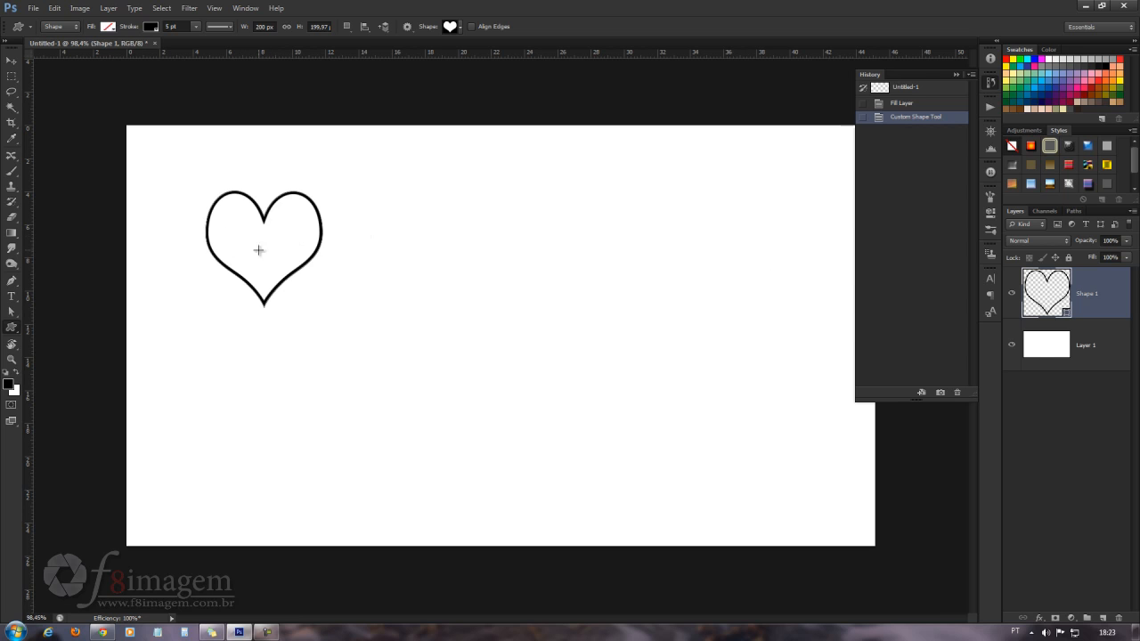
Fill the heart outline with solid red from the recently used colors
{"action": "left_click", "coordinate": [107, 28]}
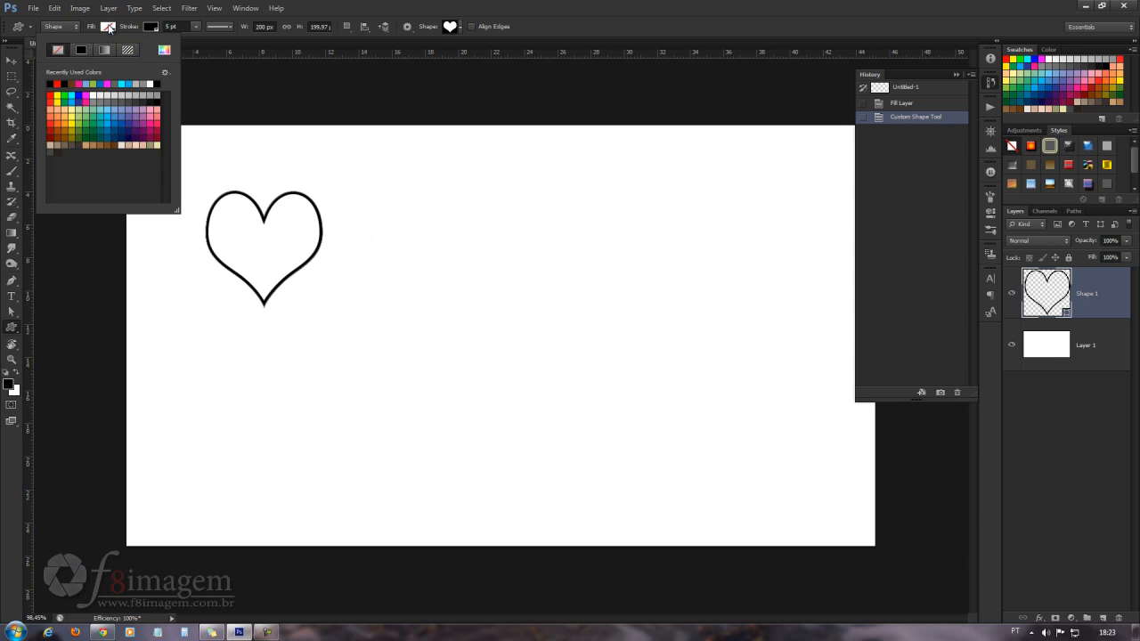
{"action": "left_click", "coordinate": [52, 84]}
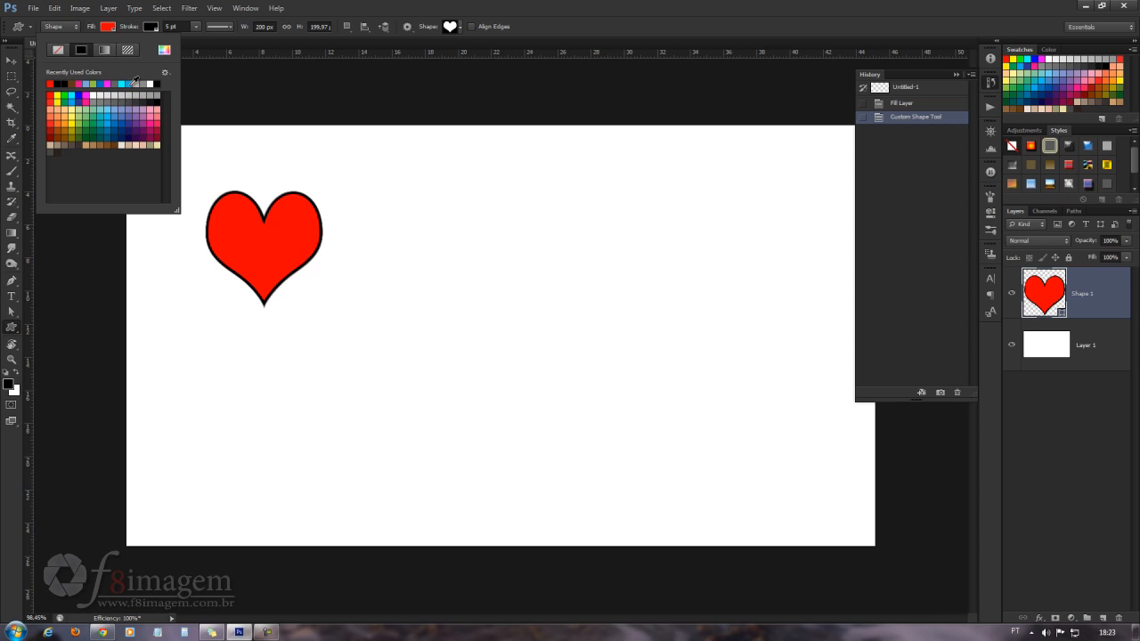
{"action": "left_click", "coordinate": [11, 62]}
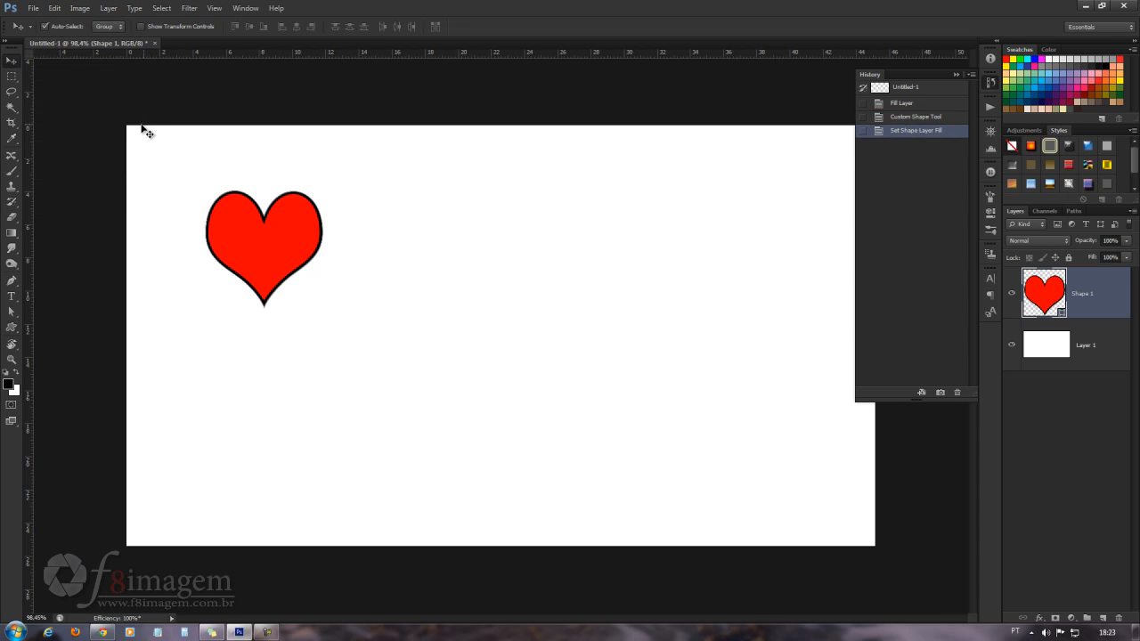
Draw the curling leaf-and-heart ornament custom shape, about 340 by 272 px, beside the red heart
{"action": "left_click", "coordinate": [12, 327]}
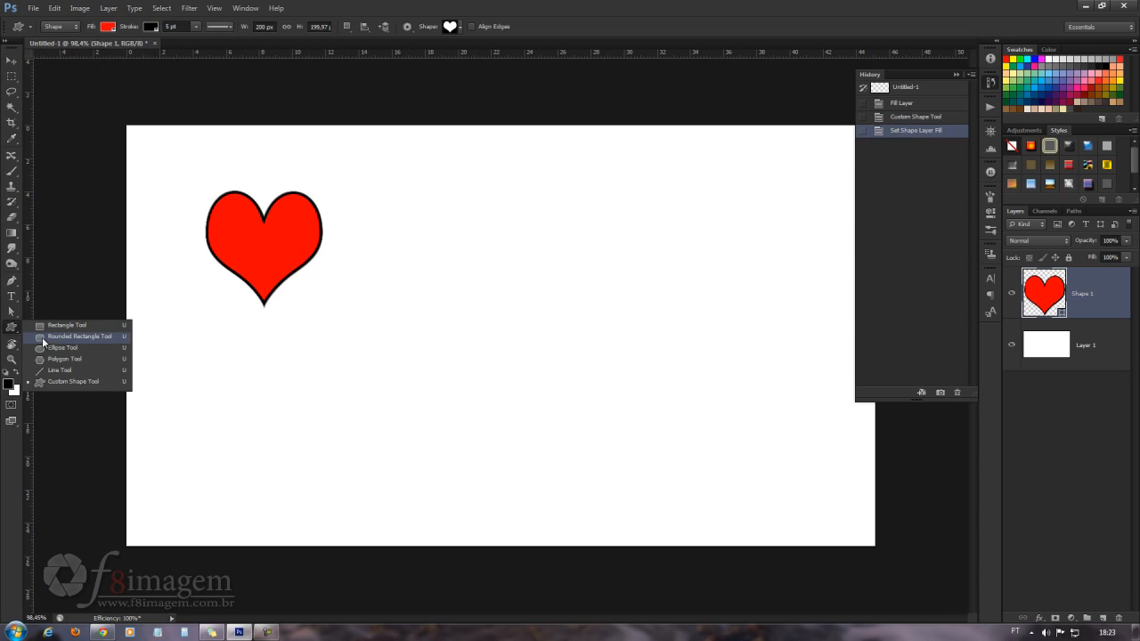
{"action": "left_click", "coordinate": [70, 382]}
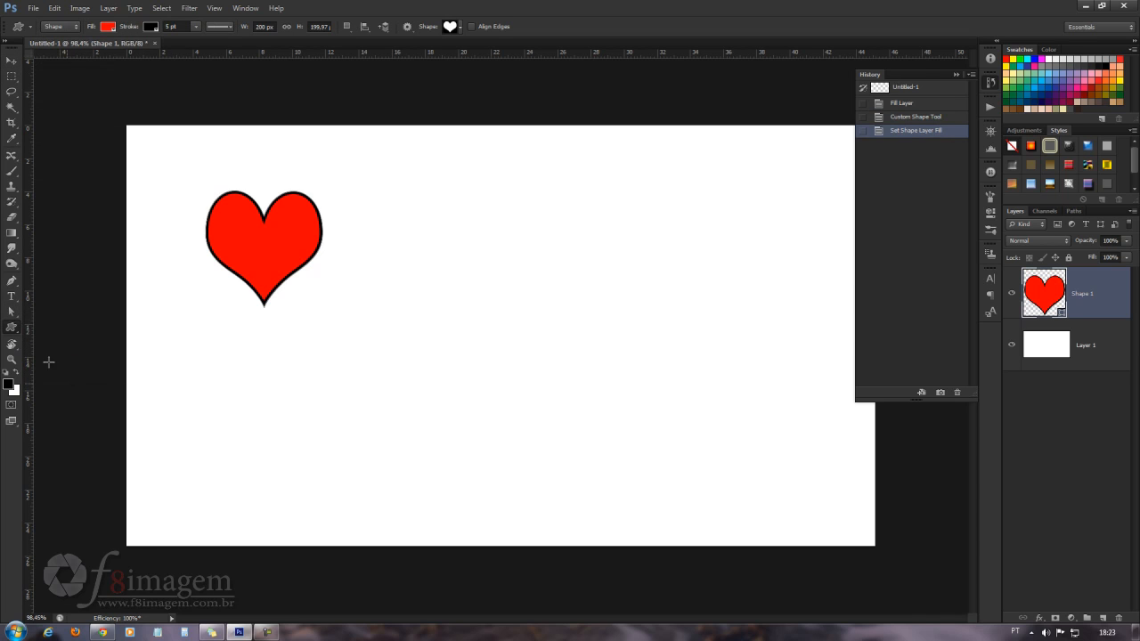
{"action": "left_click", "coordinate": [456, 27]}
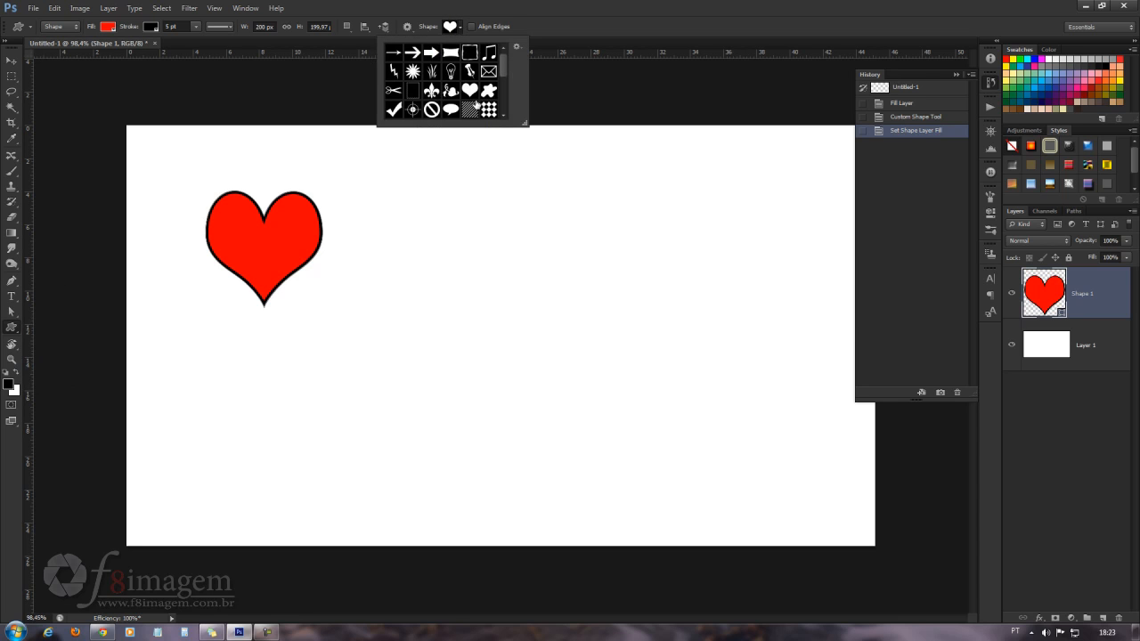
{"action": "mouse_move", "coordinate": [504, 71]}
{"action": "left_mouse_down"}
{"action": "mouse_move", "coordinate": [505, 102]}
{"action": "mouse_move", "coordinate": [508, 63]}
{"action": "left_mouse_up"}
{"action": "left_click", "coordinate": [450, 90]}
{"action": "left_click", "coordinate": [546, 56]}
{"action": "left_click_drag", "start_coordinate": [354, 197], "coordinate": [552, 354]}
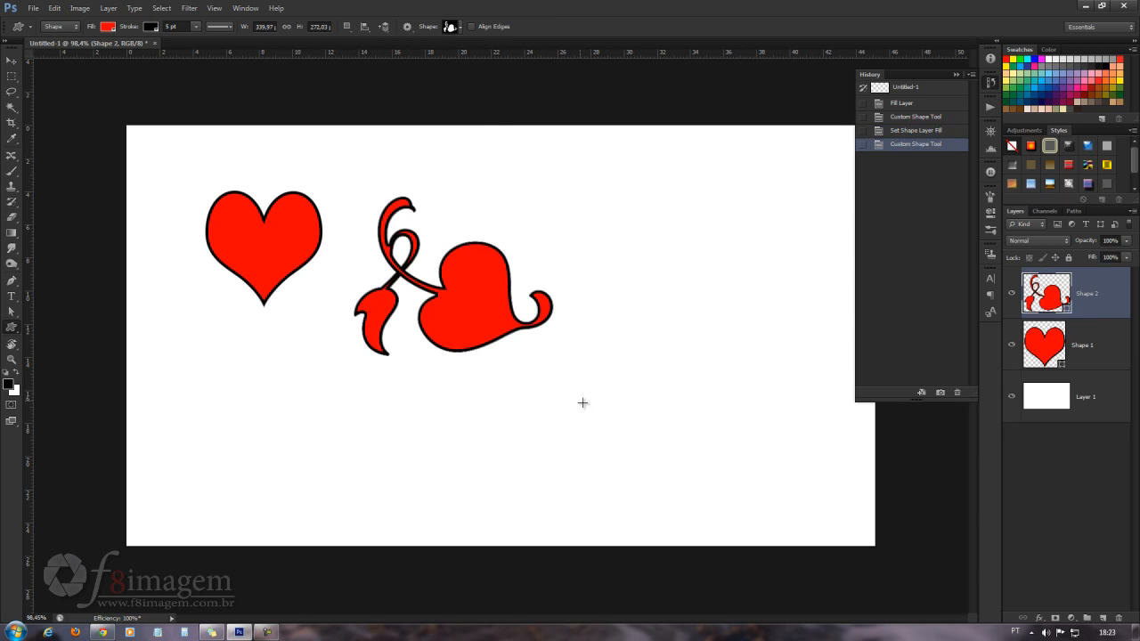
Recolor the ornament shape with a blue fill and a pink stroke
{"action": "left_click", "coordinate": [108, 26]}
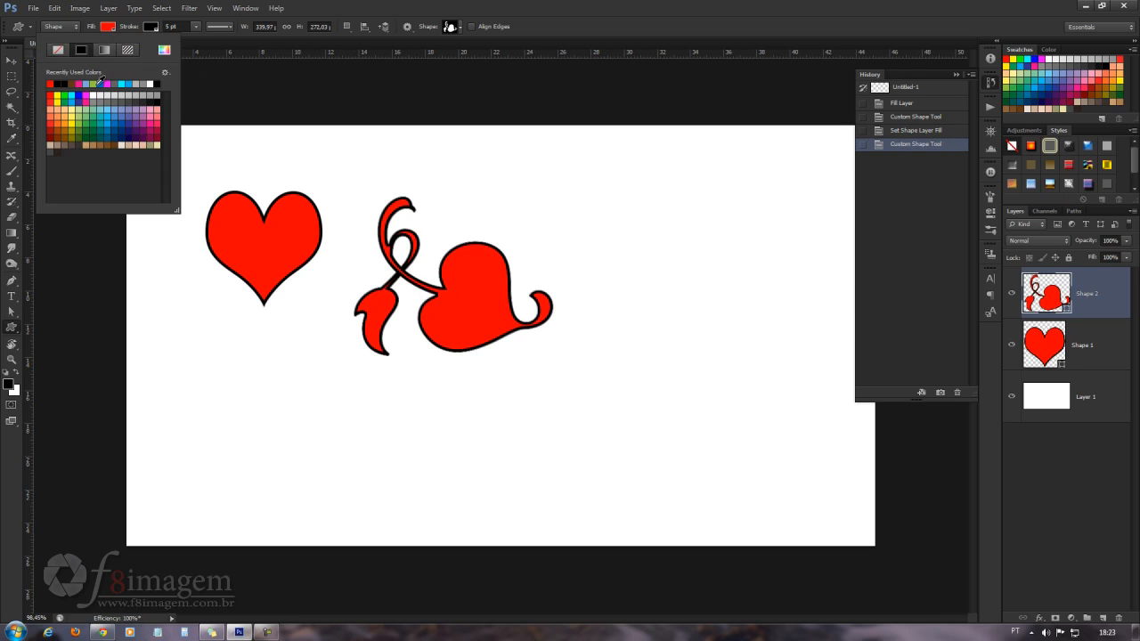
{"action": "left_click", "coordinate": [103, 83]}
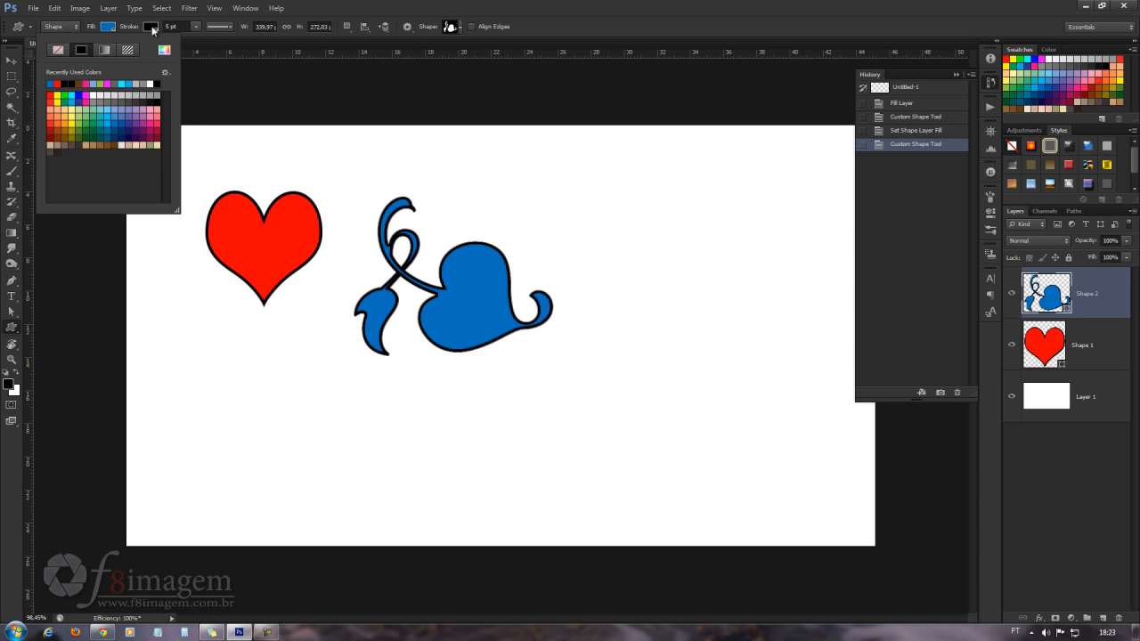
{"action": "left_click", "coordinate": [154, 29]}
{"action": "left_click", "coordinate": [154, 28]}
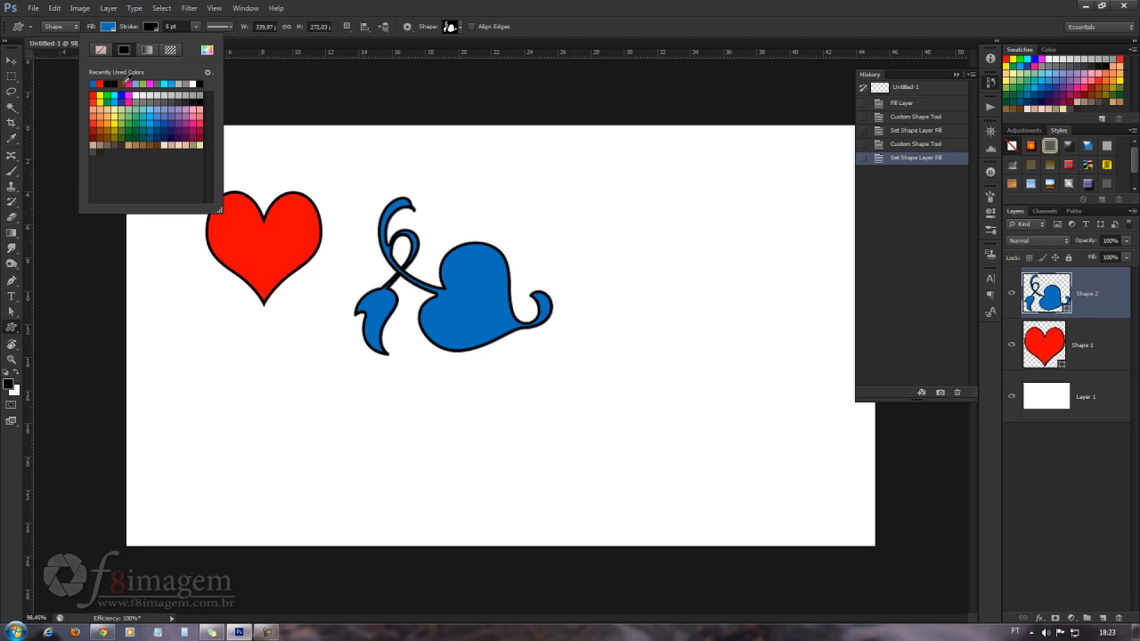
{"action": "left_click", "coordinate": [130, 83]}
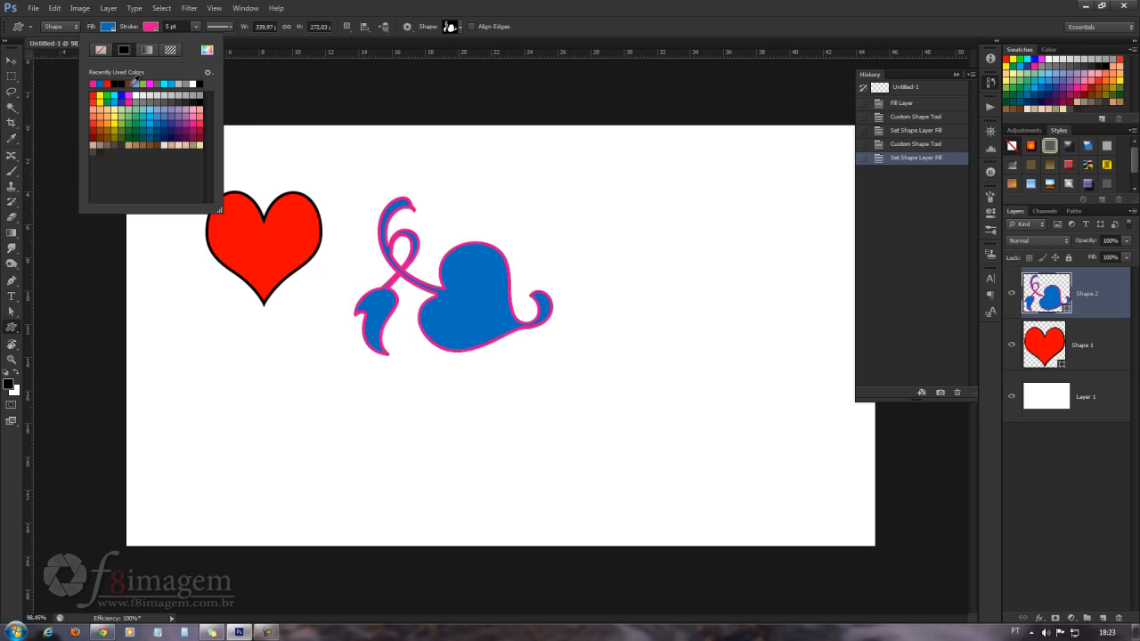
{"action": "left_click", "coordinate": [575, 26]}
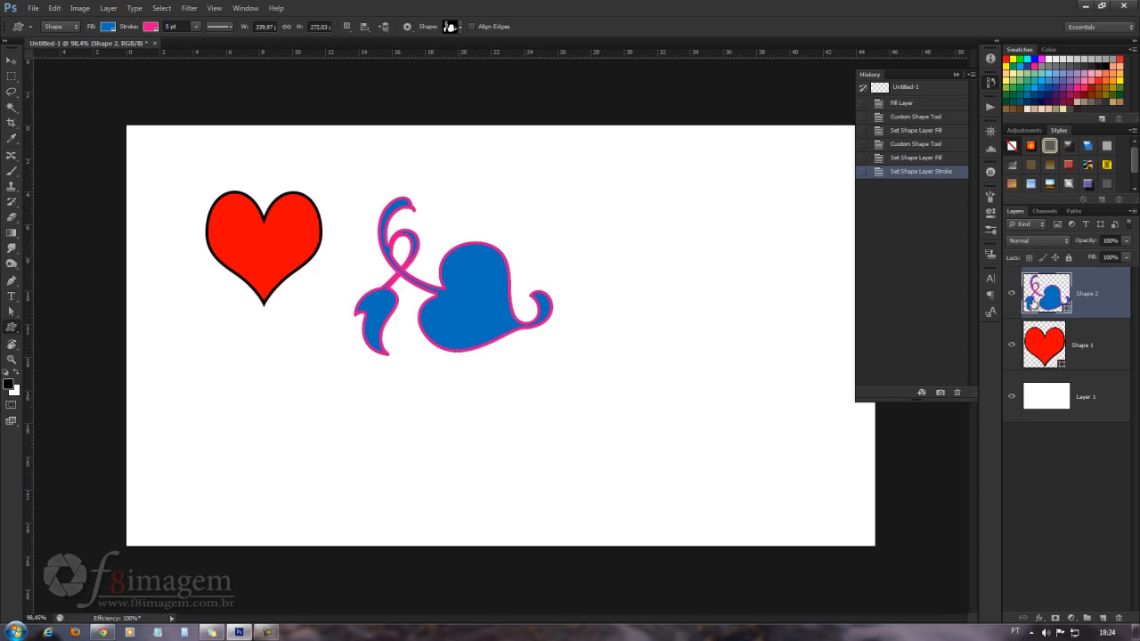
Add a drop shadow to the red heart's layer with a 5 px distance, 5% spread and a reduced size
{"action": "left_click", "coordinate": [1044, 349]}
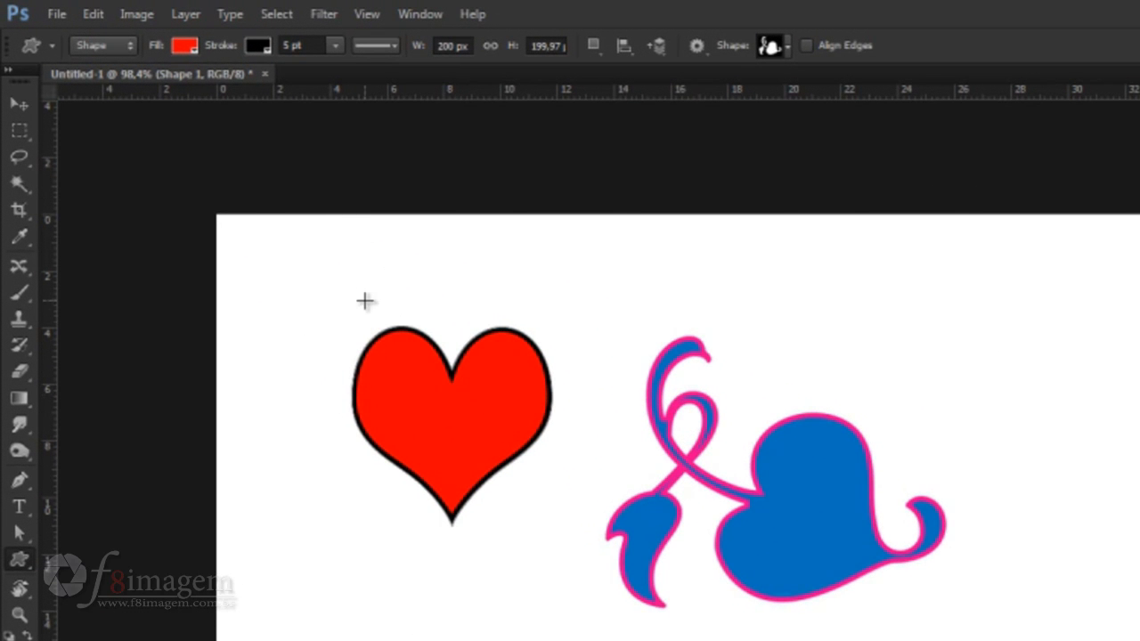
{"action": "left_click", "coordinate": [185, 15]}
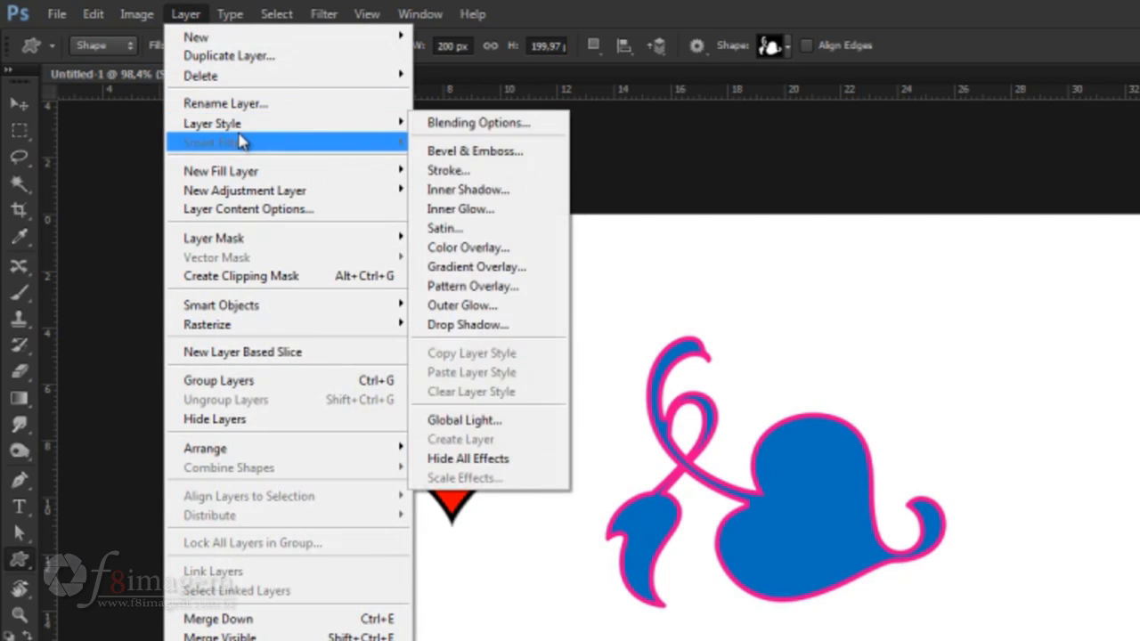
{"action": "mouse_move", "coordinate": [268, 131]}
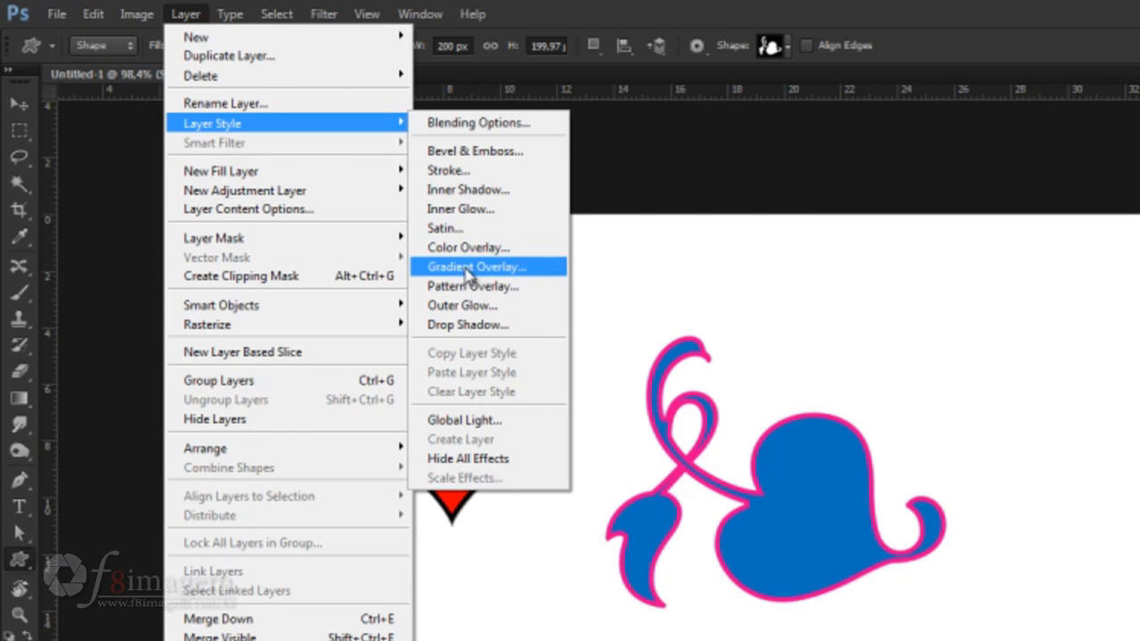
{"action": "left_click", "coordinate": [466, 326]}
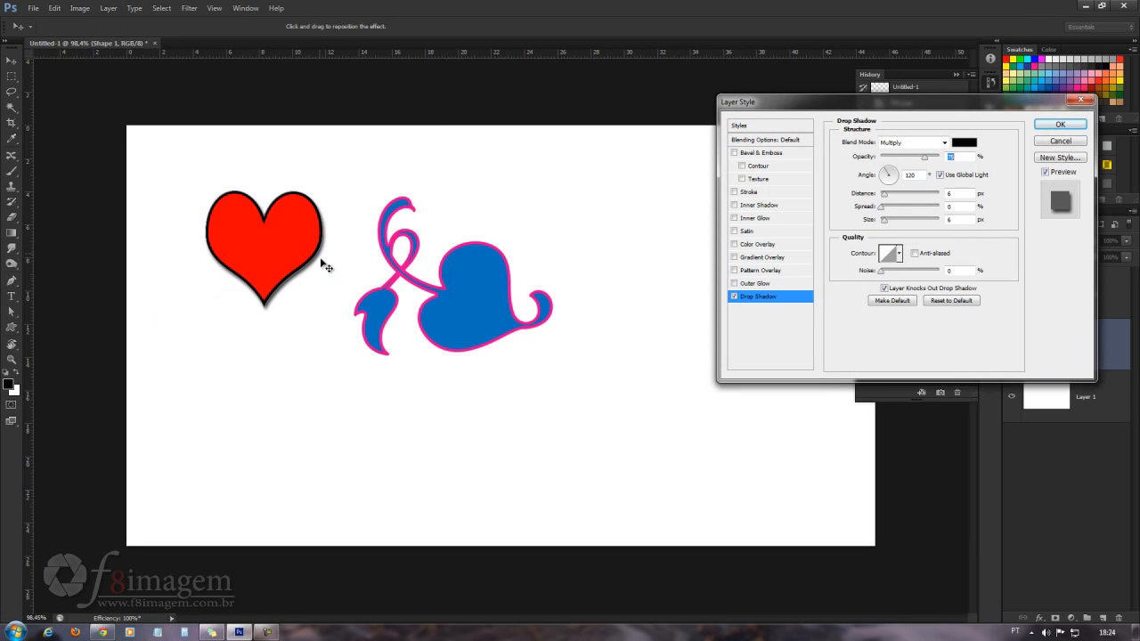
{"action": "left_click_drag", "start_coordinate": [885, 195], "coordinate": [884, 224]}
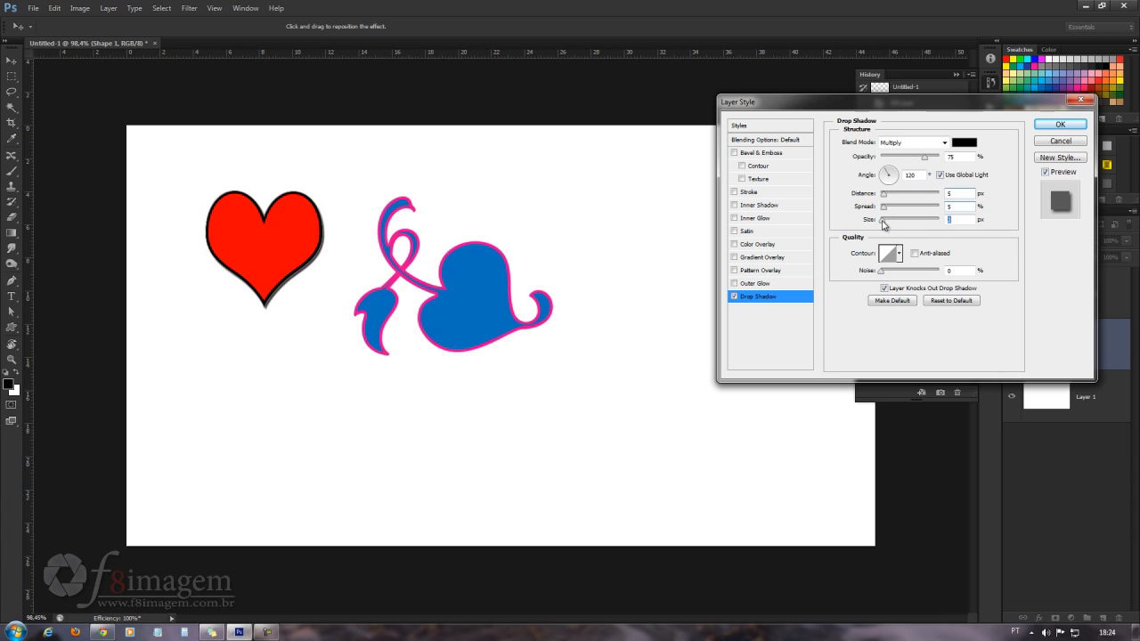
Add a Bevel & Emboss effect to the heart with a larger bevel size and apply the layer style
{"action": "left_click", "coordinate": [761, 154]}
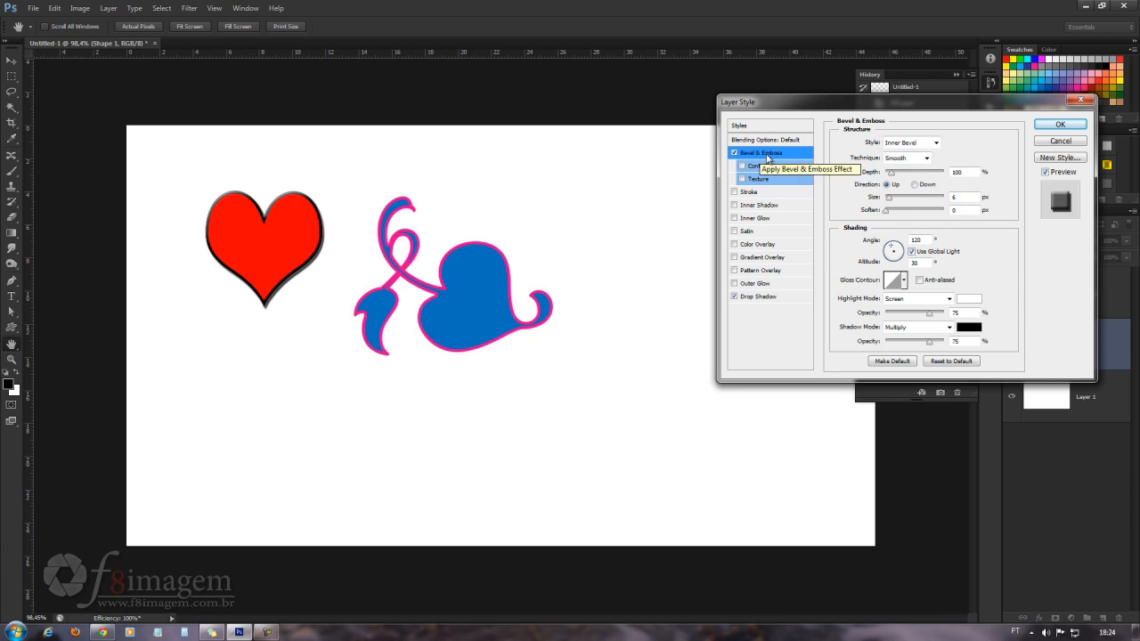
{"action": "left_click_drag", "start_coordinate": [888, 200], "coordinate": [897, 200]}
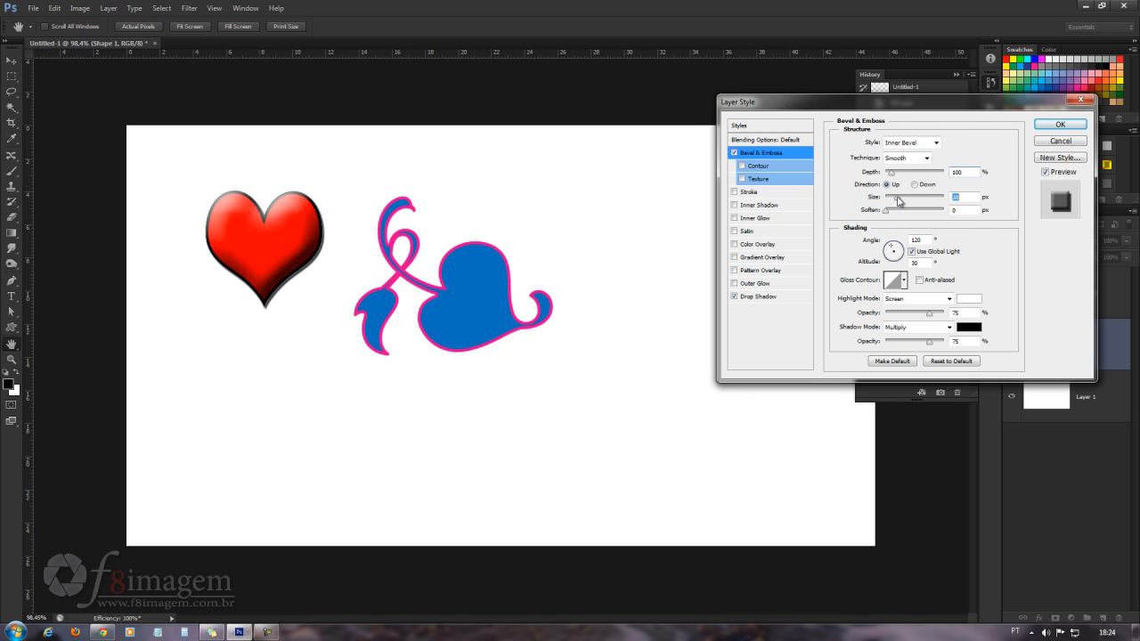
{"action": "left_click", "coordinate": [1041, 126]}
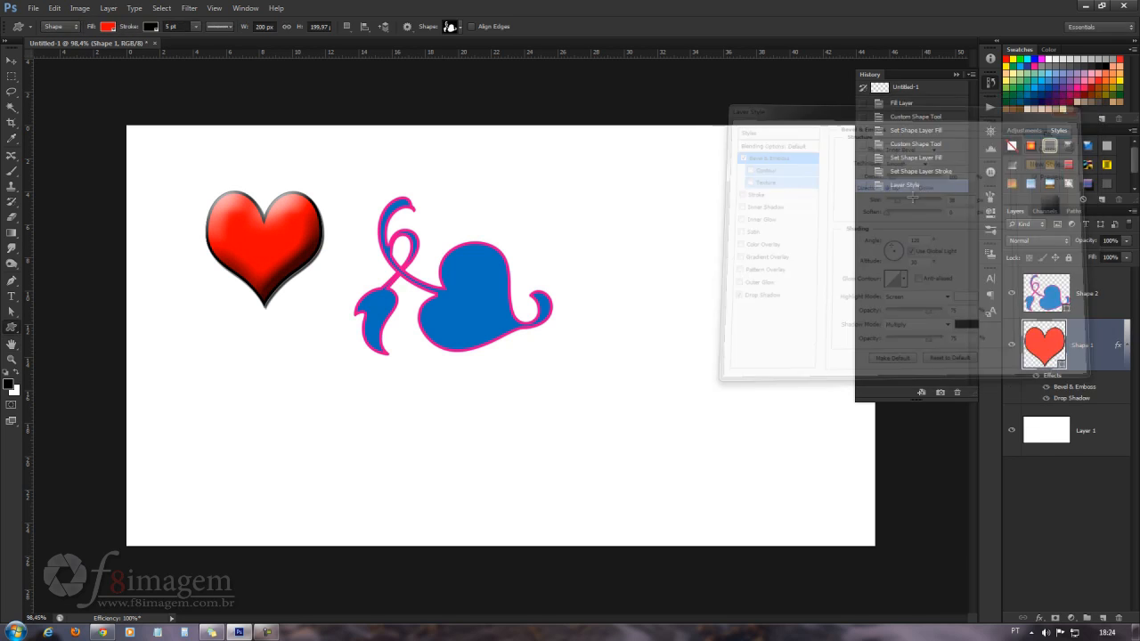